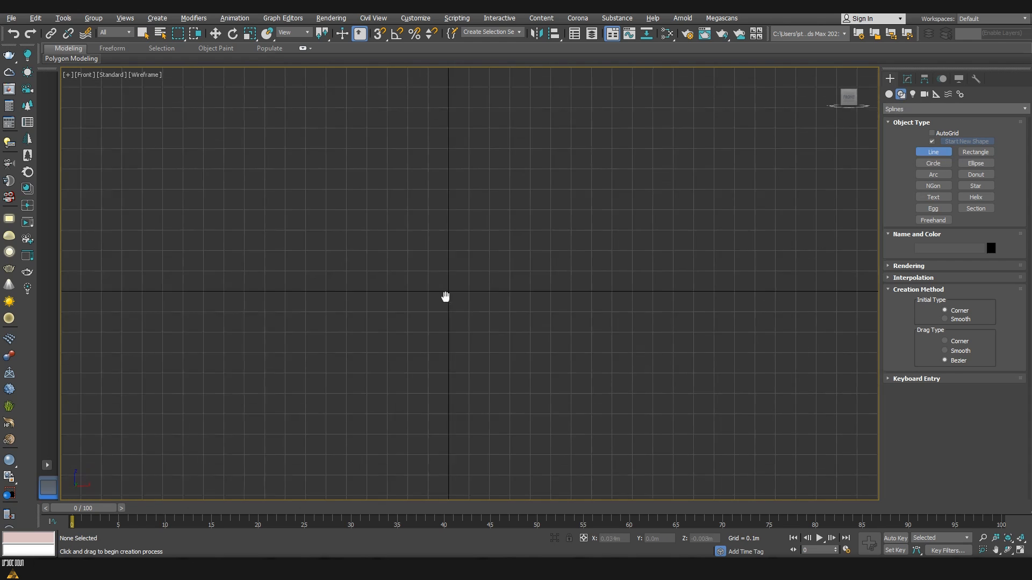
- Draw an open five-point zigzag spline snapped to the grid in the Front view, starting at the origin
{"action": "key", "text": "s"}
{"action": "left_click", "coordinate": [469, 283]}
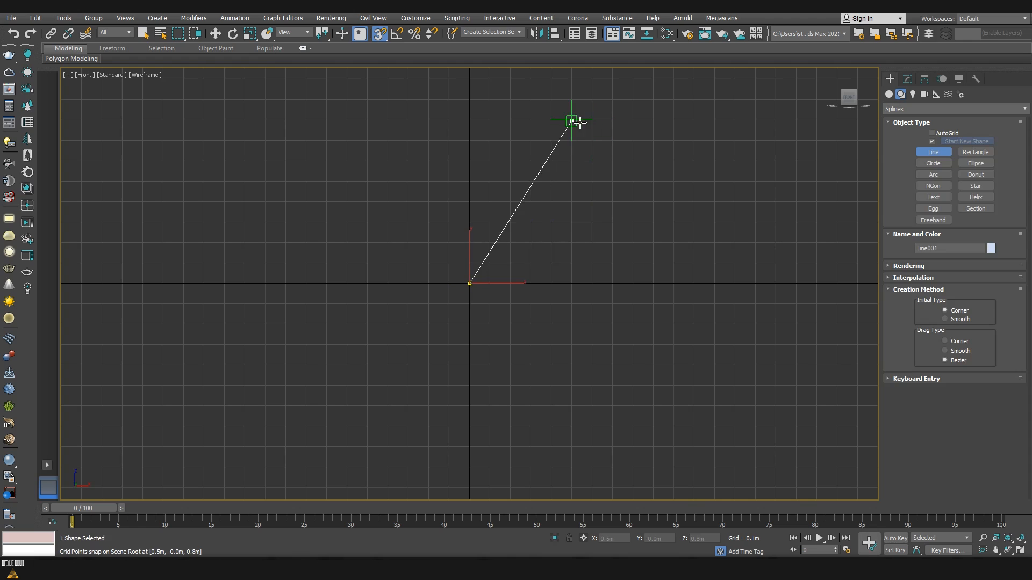
{"action": "left_click", "coordinate": [592, 120]}
{"action": "left_click", "coordinate": [694, 181]}
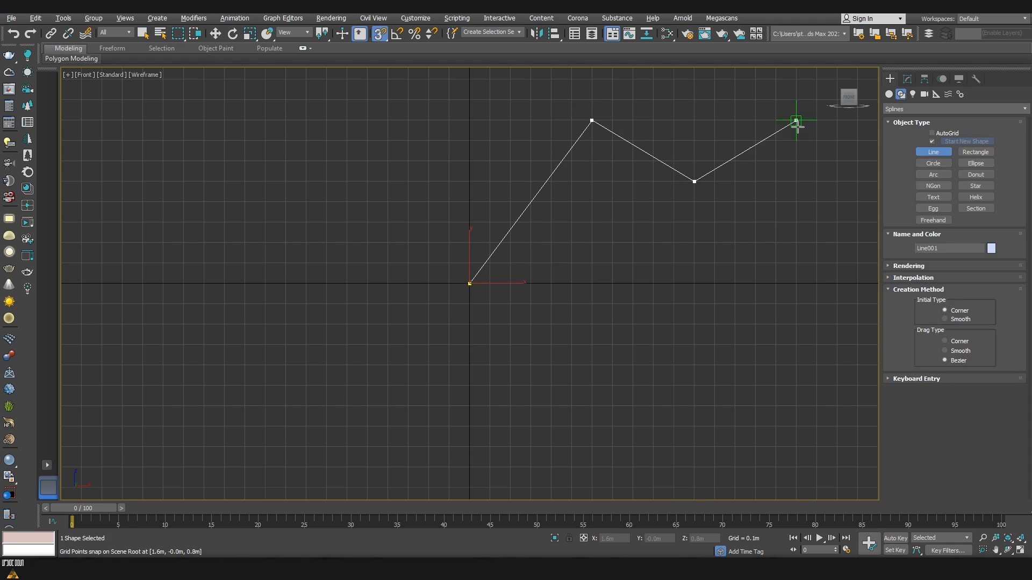
{"action": "left_click", "coordinate": [775, 141]}
{"action": "left_click", "coordinate": [857, 181]}
{"action": "right_click", "coordinate": [857, 181]}
{"action": "right_click", "coordinate": [725, 245]}
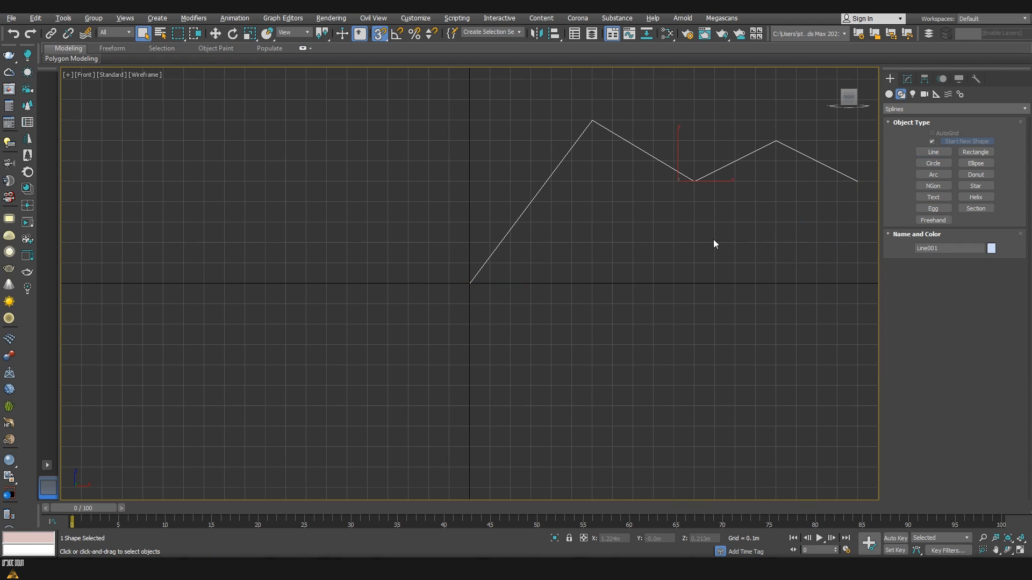
- Make the zigzag line's thickness show in both the renderer and the viewport
{"action": "key", "text": "p"}
{"action": "middle_click_drag", "start_coordinate": [621, 233], "coordinate": [569, 287], "text": "alt"}
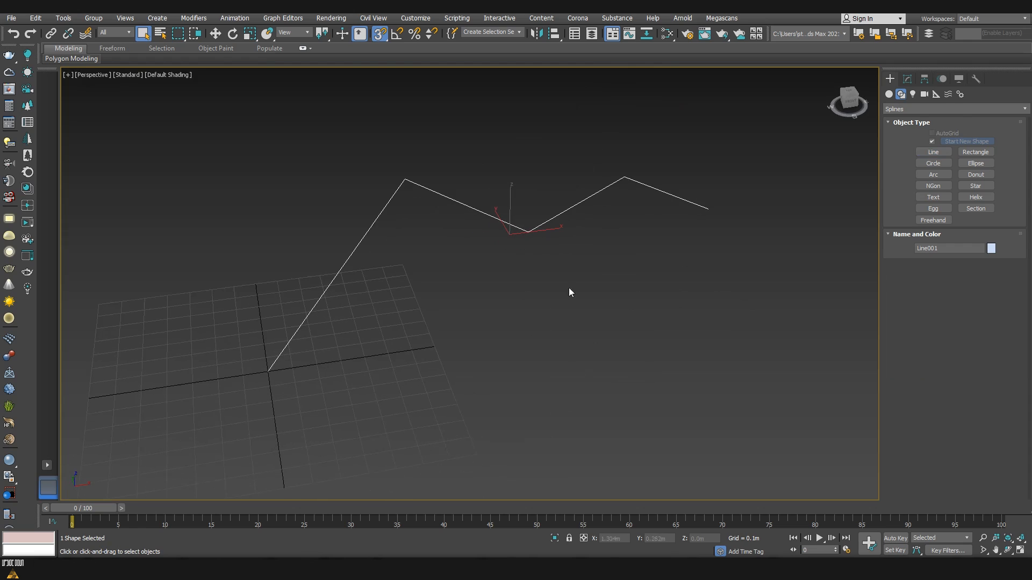
{"action": "left_click", "coordinate": [906, 80]}
{"action": "left_click", "coordinate": [902, 223]}
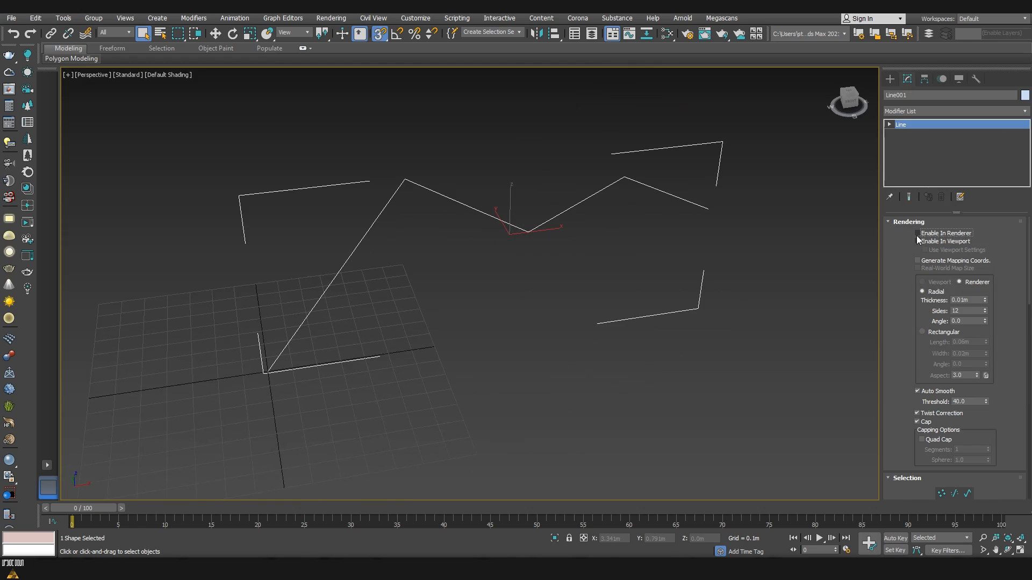
{"action": "left_click", "coordinate": [918, 242]}
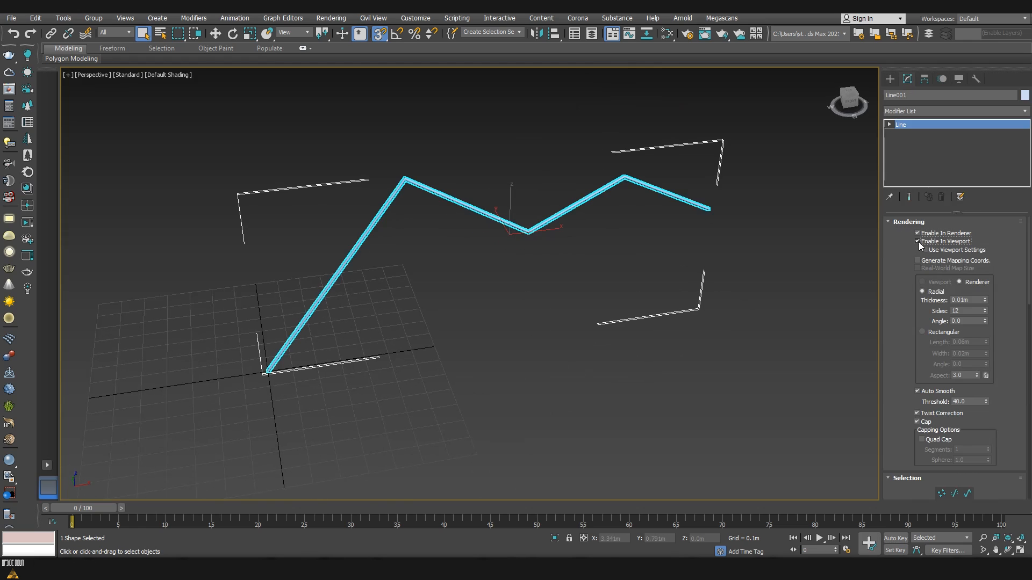
- Set the line's radial cross-section to 8 sides and a thickness of 0.2 m
{"action": "left_click", "coordinate": [968, 311]}
{"action": "type", "text": "8"}
{"action": "left_click", "coordinate": [976, 301]}
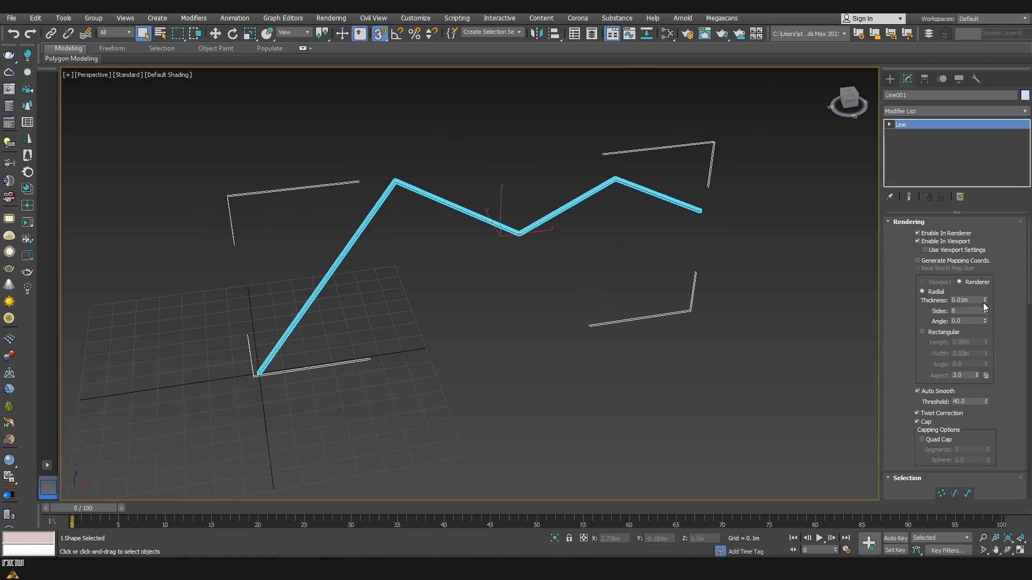
{"action": "type", "text": "0.2"}
{"action": "key", "text": "Return"}
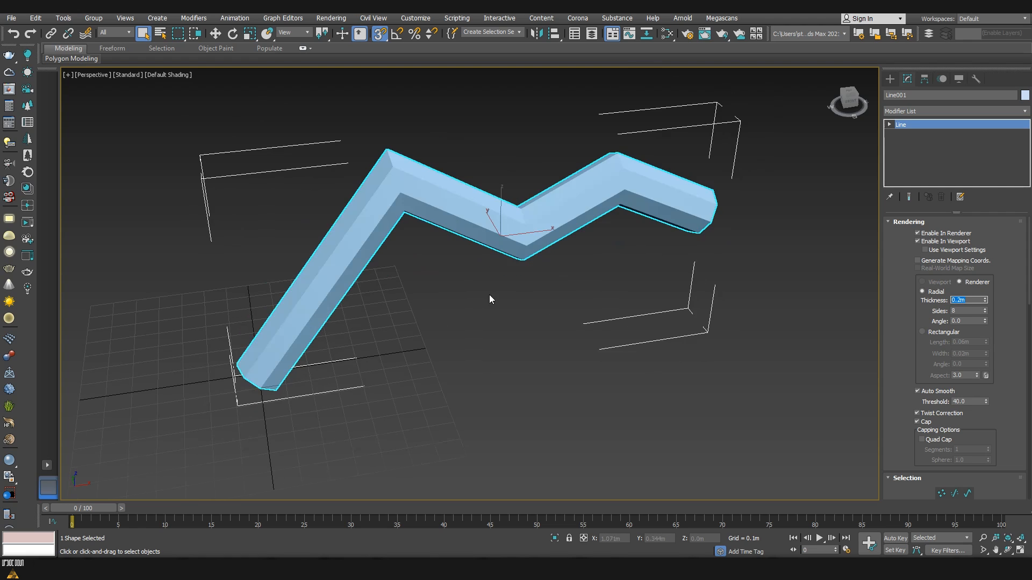
{"action": "middle_click_drag", "start_coordinate": [491, 297], "coordinate": [445, 293], "text": "alt"}
{"action": "scroll", "coordinate": [514, 290], "scroll_direction": "up", "scroll_amount": 3}
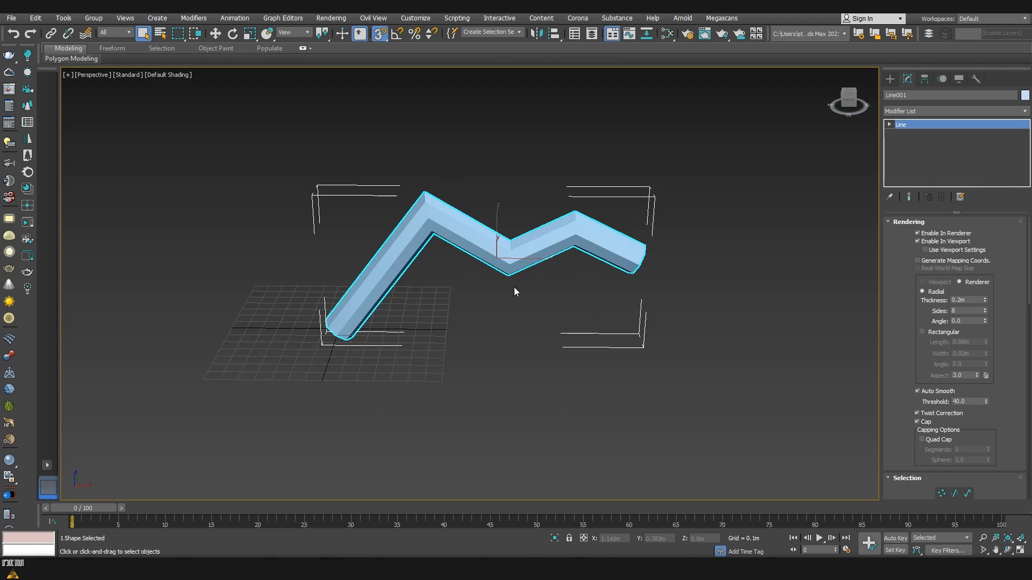
- Convert the thickened line to an Editable Poly and work at its polygon level
{"action": "right_click", "coordinate": [503, 257]}
{"action": "mouse_move", "coordinate": [555, 369]}
{"action": "left_click", "coordinate": [637, 385]}
{"action": "scroll", "coordinate": [447, 230], "scroll_direction": "up", "scroll_amount": 3}
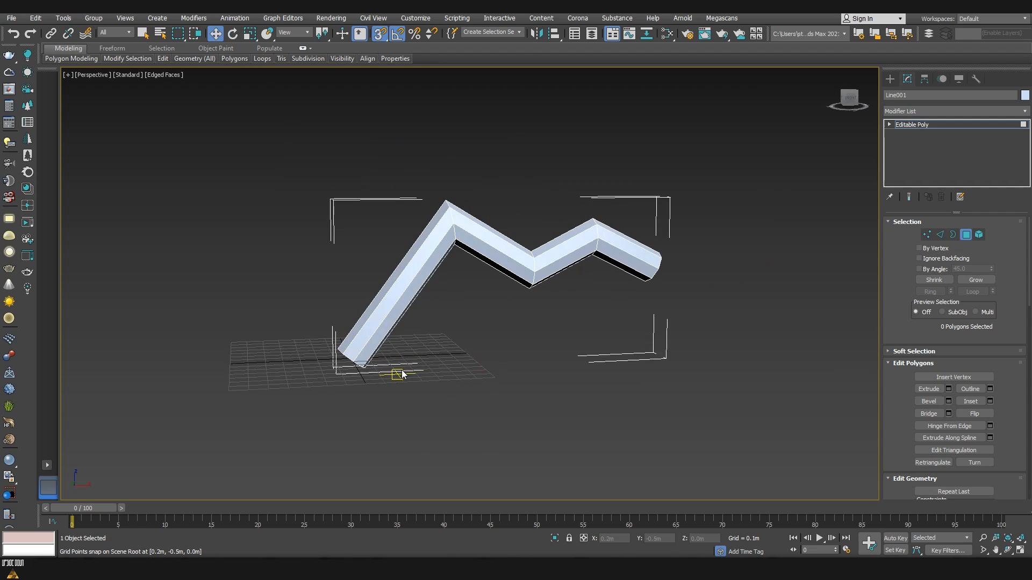
- Turn off snapping and flatten the tube's base end polygon horizontally with Make Planar
{"action": "key", "text": "s"}
{"action": "scroll", "coordinate": [346, 354], "scroll_direction": "up", "scroll_amount": 2}
{"action": "scroll", "coordinate": [360, 349], "scroll_direction": "up", "scroll_amount": 3}
{"action": "left_click", "coordinate": [358, 335]}
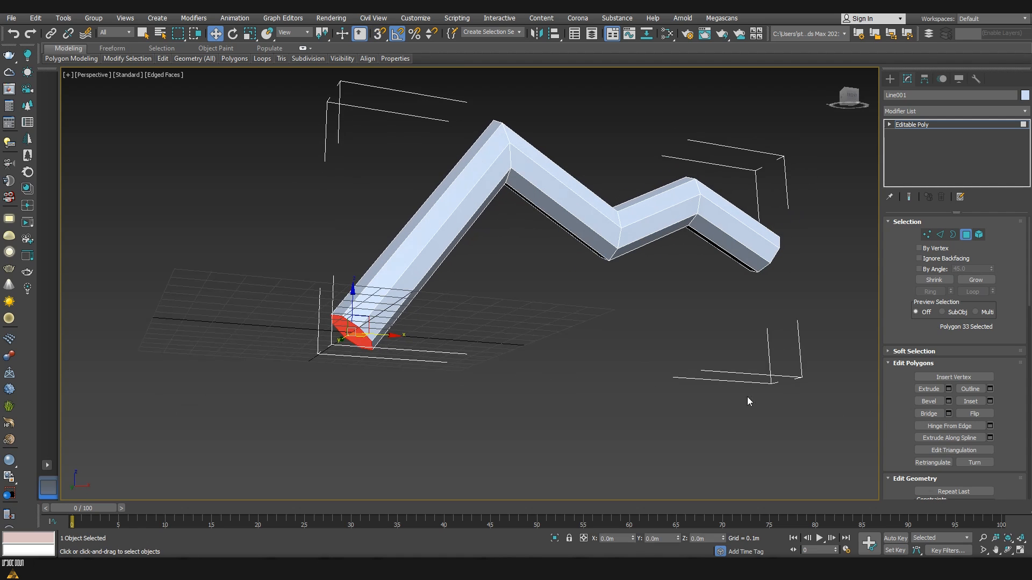
{"action": "scroll", "coordinate": [970, 434], "scroll_direction": "down", "scroll_amount": 4}
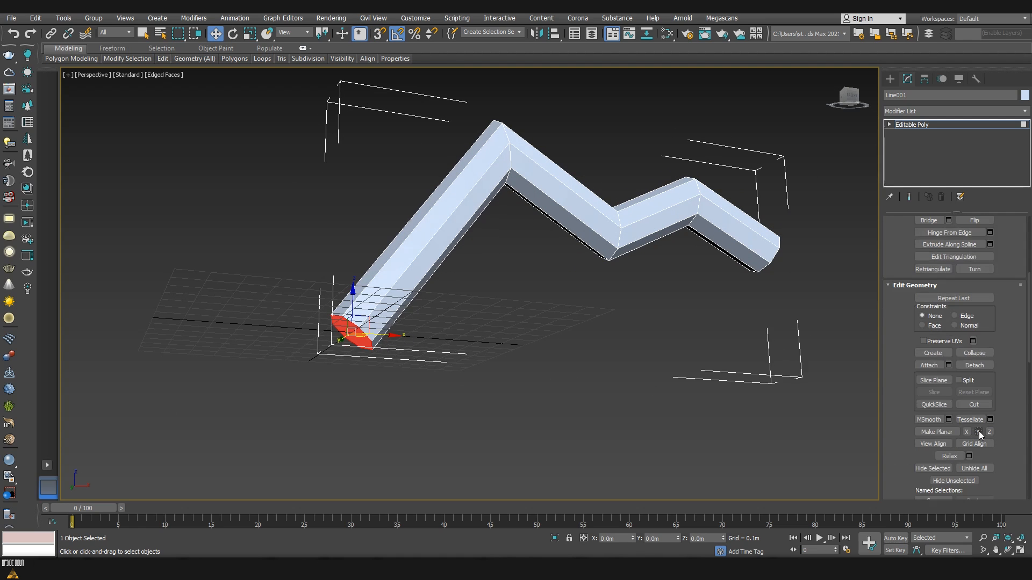
{"action": "left_click", "coordinate": [979, 433]}
{"action": "left_click", "coordinate": [456, 336]}
{"action": "middle_click_drag", "start_coordinate": [473, 327], "coordinate": [371, 329], "text": "alt"}
{"action": "left_click", "coordinate": [271, 307]}
{"action": "key", "text": "r"}
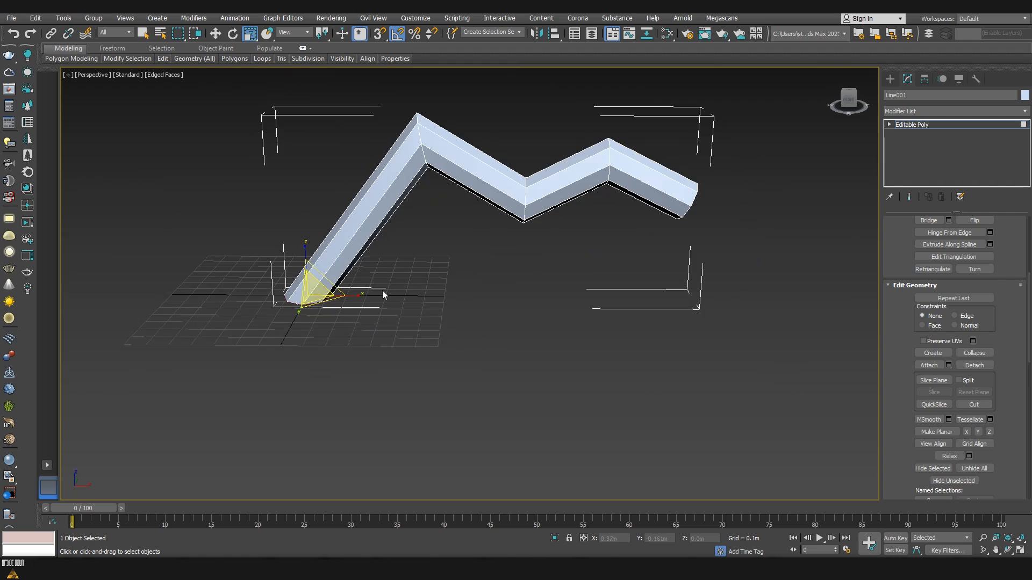
- Select the edge loop at the tube's first bend and scale it down slightly
{"action": "key", "text": "2"}
{"action": "left_click", "coordinate": [421, 139]}
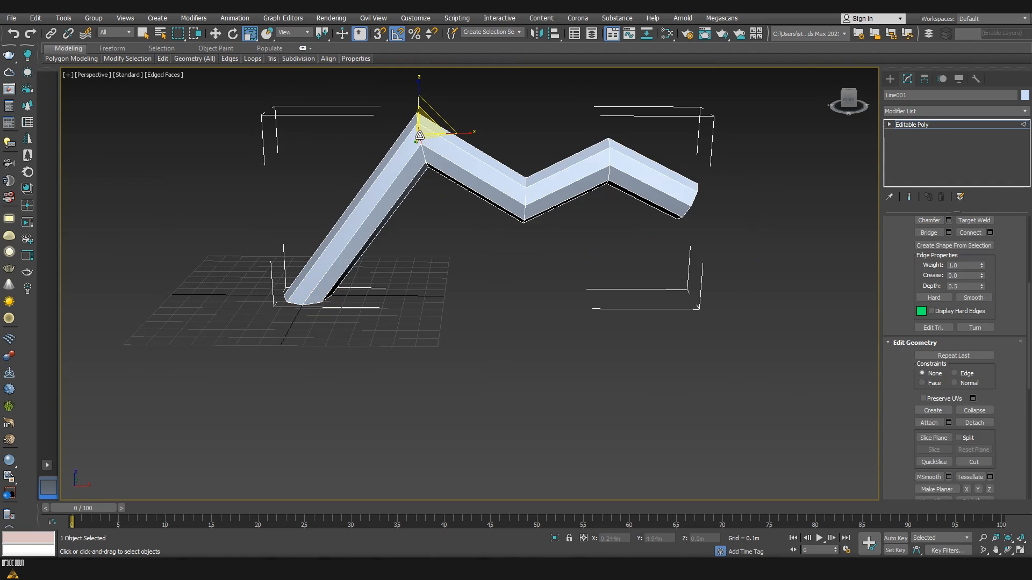
{"action": "middle_click_drag", "start_coordinate": [436, 188], "coordinate": [444, 233]}
{"action": "left_click_drag", "start_coordinate": [434, 181], "coordinate": [439, 206]}
{"action": "key", "text": "w"}
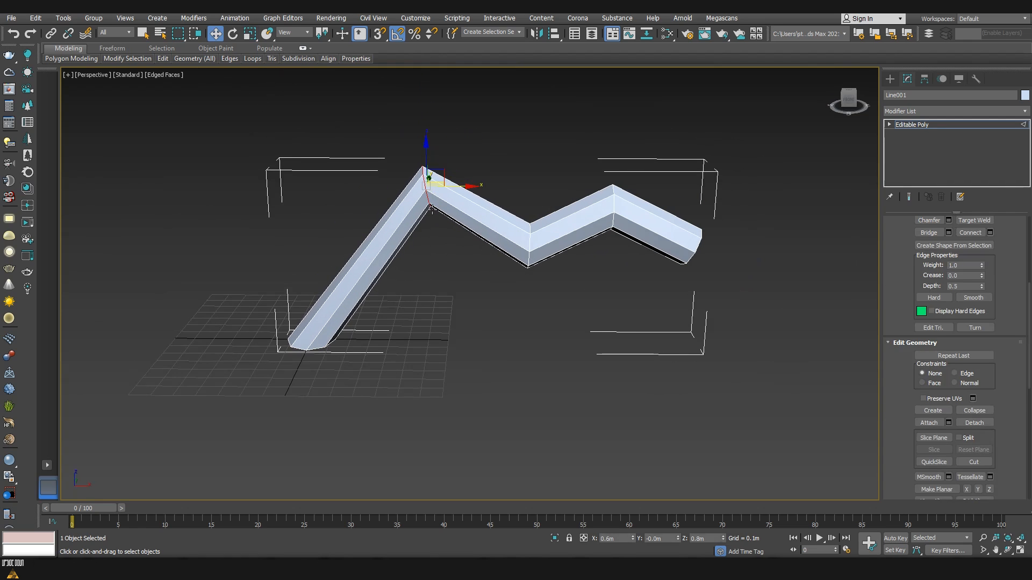
{"action": "middle_click_drag", "start_coordinate": [437, 202], "coordinate": [441, 179], "text": "alt"}
{"action": "left_click_drag", "start_coordinate": [439, 177], "coordinate": [432, 186]}
- Scale down the edge loops at the second and third bends so the tube tapers progressively
{"action": "double_click", "coordinate": [531, 241]}
{"action": "key", "text": "r"}
{"action": "mouse_move", "coordinate": [532, 241]}
{"action": "left_mouse_down"}
{"action": "mouse_move", "coordinate": [516, 324]}
{"action": "mouse_move", "coordinate": [520, 227]}
{"action": "left_mouse_up"}
{"action": "key", "text": "w"}
{"action": "double_click", "coordinate": [612, 196]}
{"action": "key", "text": "r"}
{"action": "left_click_drag", "start_coordinate": [614, 199], "coordinate": [601, 386]}
{"action": "key", "text": "w"}
- Scale the polygon at the tube's far end down to a narrow tip
{"action": "middle_click_drag", "start_coordinate": [597, 252], "coordinate": [575, 254], "text": "alt"}
{"action": "key", "text": "4"}
{"action": "left_click", "coordinate": [666, 260]}
{"action": "key", "text": "r"}
{"action": "left_click_drag", "start_coordinate": [667, 257], "coordinate": [668, 398]}
{"action": "key", "text": "w"}
- Delete the polygon capping the wide base of the tube
{"action": "mouse_move", "coordinate": [519, 280]}
{"action": "middle_mouse_down", "text": "alt"}
{"action": "mouse_move", "coordinate": [557, 279]}
{"action": "mouse_move", "coordinate": [516, 282]}
{"action": "middle_mouse_up", "text": "alt"}
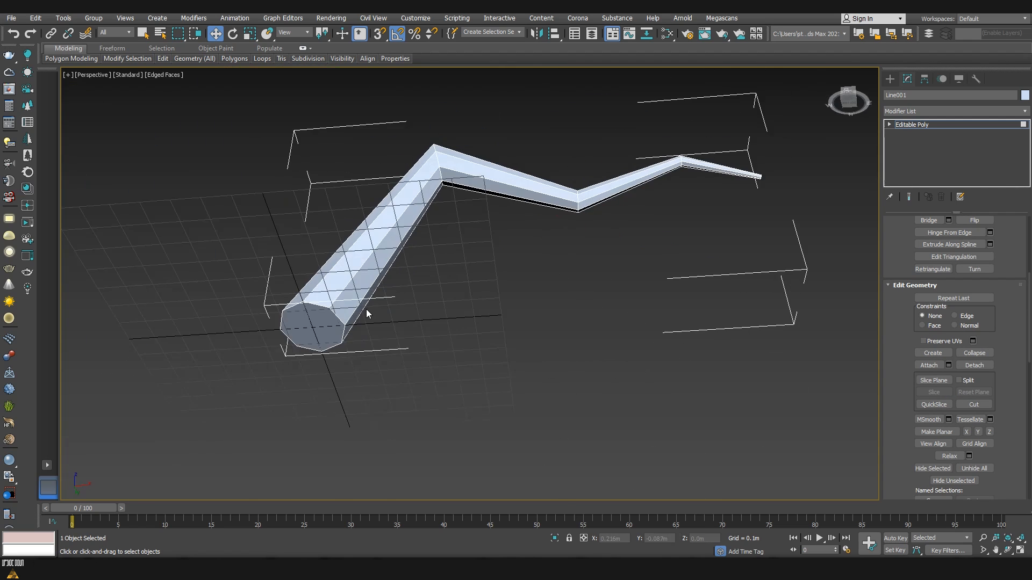
{"action": "left_click", "coordinate": [329, 328]}
{"action": "middle_click_drag", "start_coordinate": [420, 267], "coordinate": [463, 224], "text": "alt"}
- Extrude the edges around the tip's end polygon with 0 m height and a very small width to add supporting loops
{"action": "scroll", "coordinate": [463, 225], "scroll_direction": "up", "scroll_amount": 8}
{"action": "left_click", "coordinate": [224, 287]}
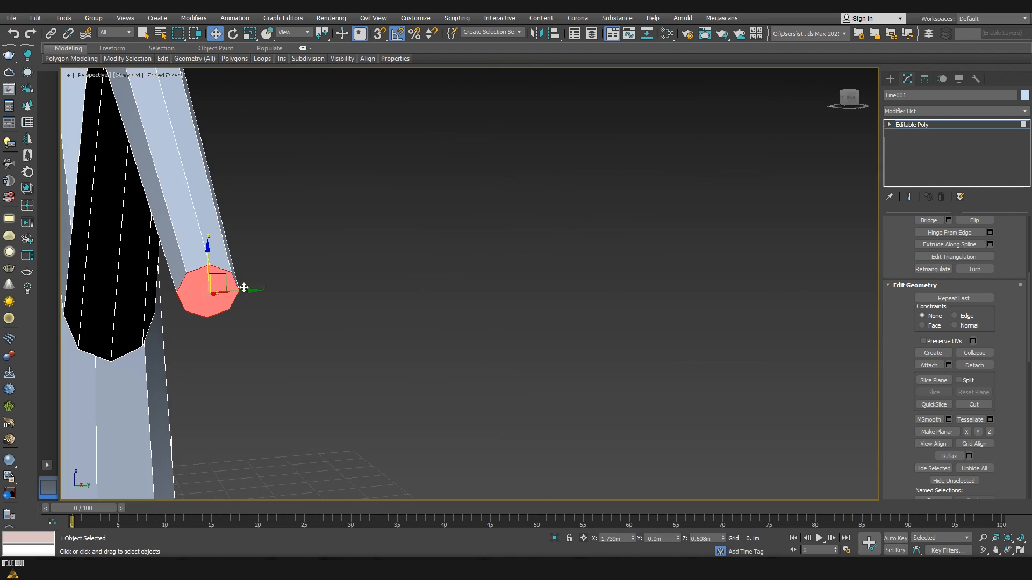
{"action": "scroll", "coordinate": [225, 288], "scroll_direction": "down", "scroll_amount": 5}
{"action": "middle_click_drag", "start_coordinate": [225, 287], "coordinate": [370, 284]}
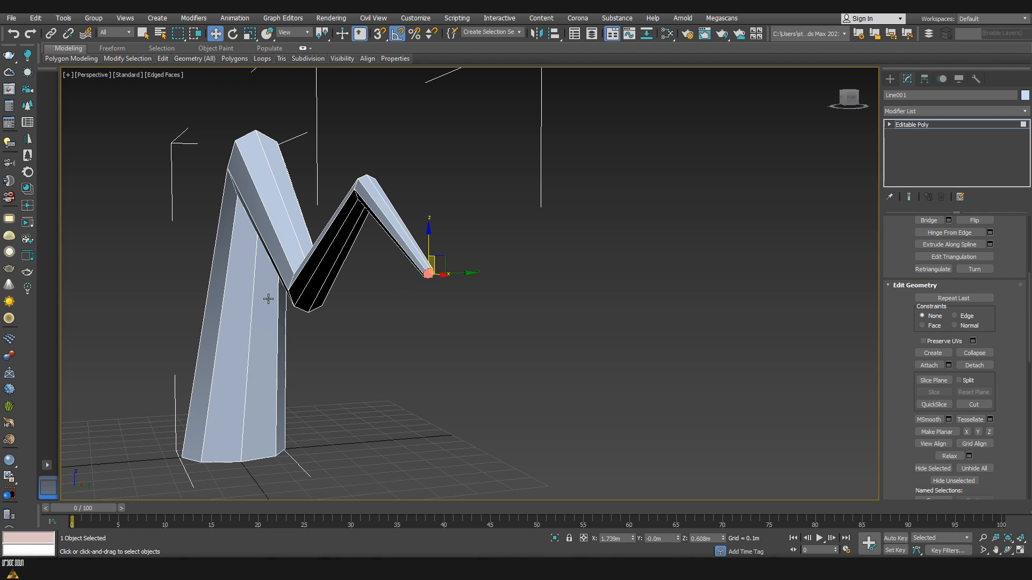
{"action": "scroll", "coordinate": [404, 291], "scroll_direction": "up", "scroll_amount": 2}
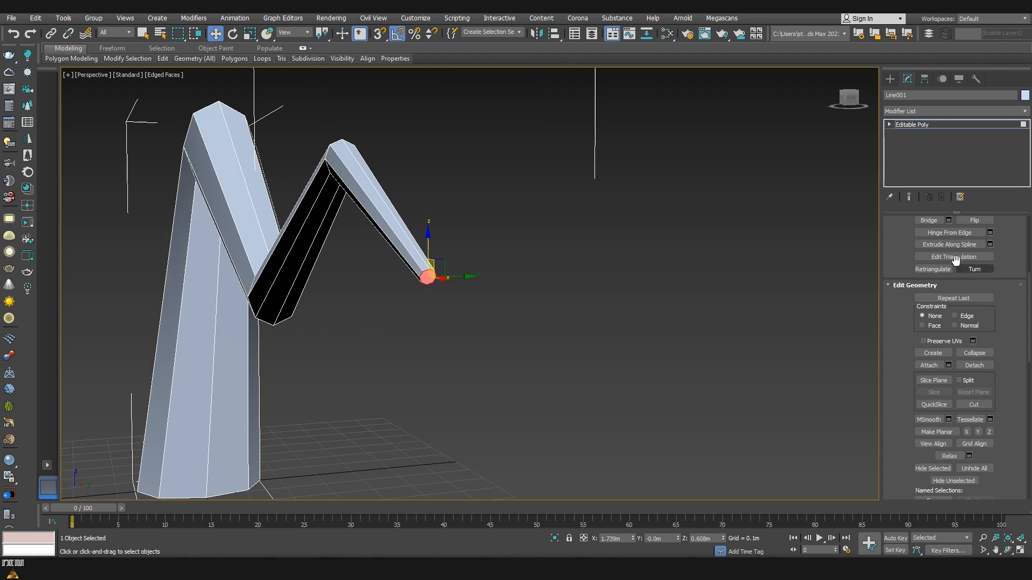
{"action": "scroll", "coordinate": [895, 393], "scroll_direction": "up", "scroll_amount": 8}
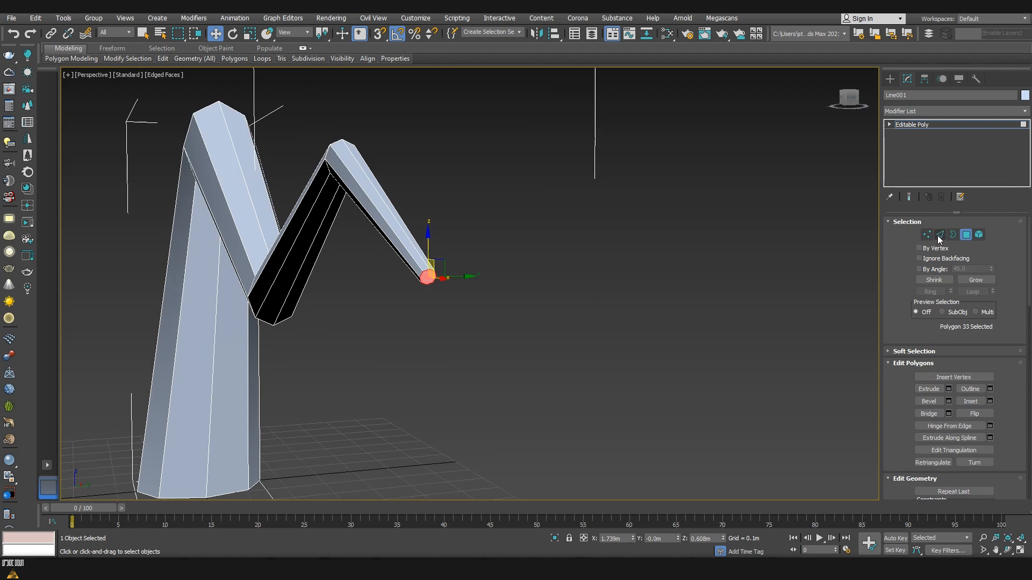
{"action": "left_click", "coordinate": [940, 235]}
{"action": "scroll", "coordinate": [473, 274], "scroll_direction": "up", "scroll_amount": 1}
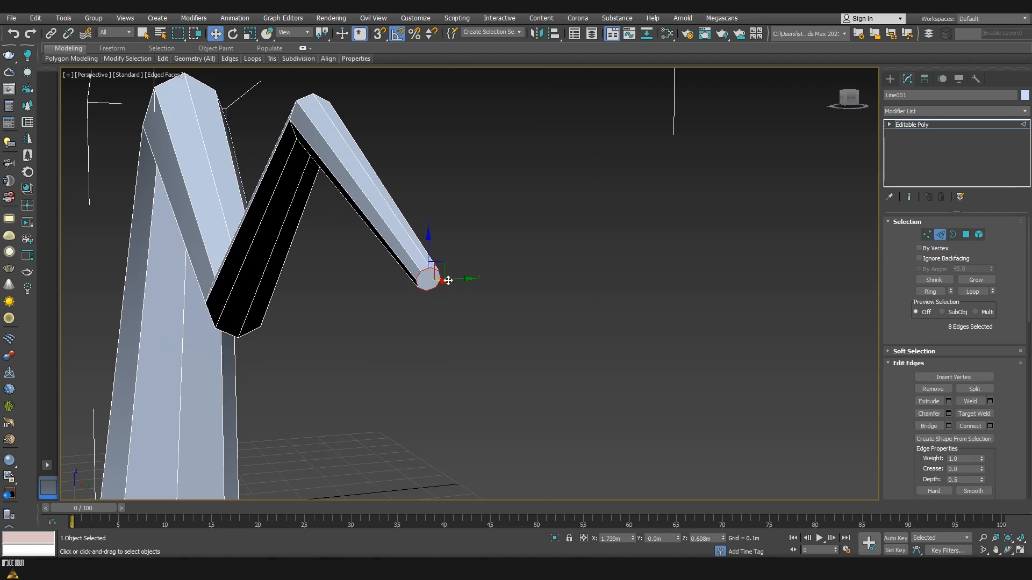
{"action": "left_click", "coordinate": [948, 401]}
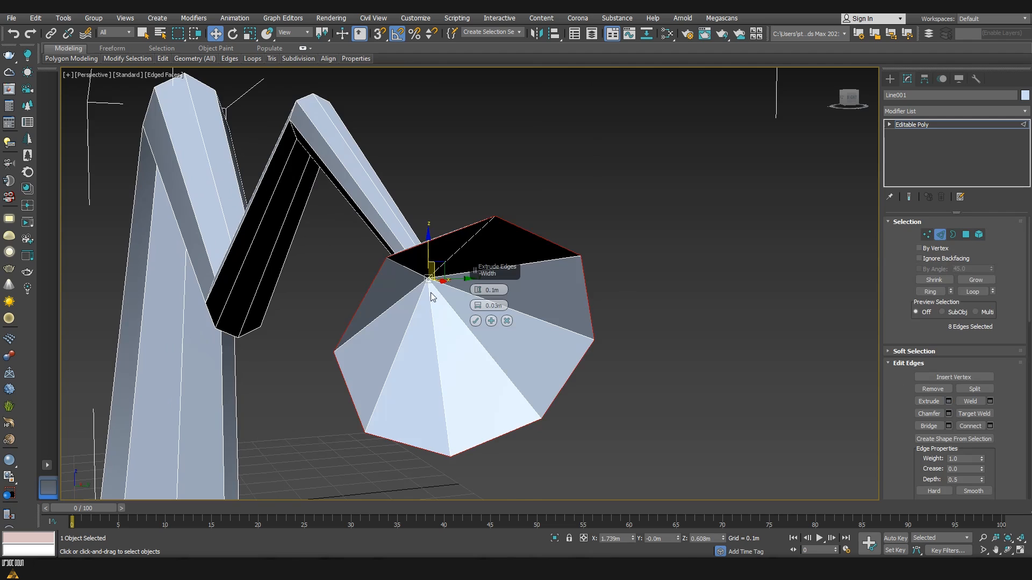
{"action": "right_click", "coordinate": [477, 291]}
{"action": "scroll", "coordinate": [436, 281], "scroll_direction": "up", "scroll_amount": 2}
{"action": "right_click", "coordinate": [476, 306]}
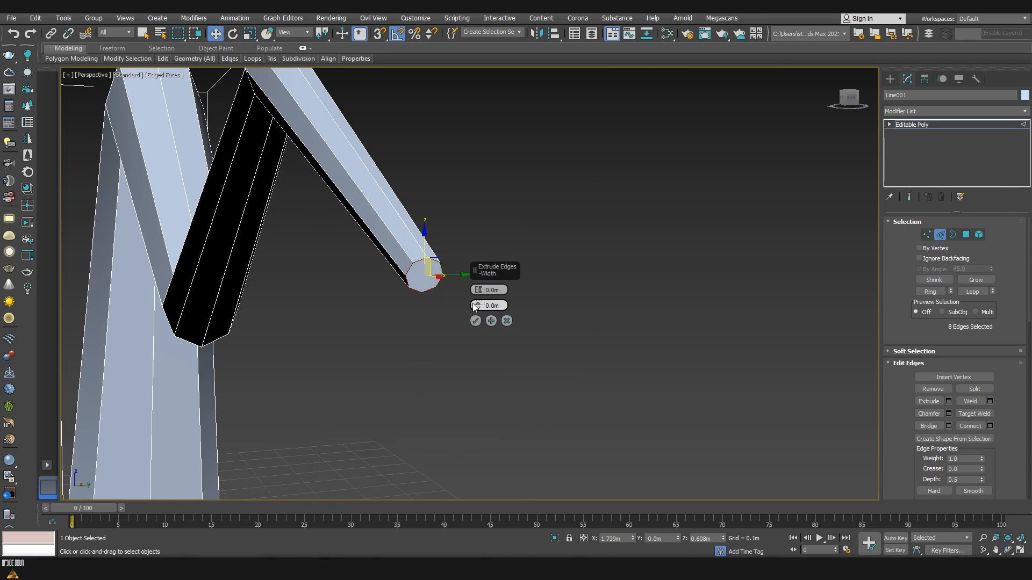
{"action": "left_click_drag", "start_coordinate": [477, 305], "coordinate": [478, 305]}
{"action": "left_click", "coordinate": [476, 320]}
- Apply a TurboSmooth modifier to the whole tentacle and raise its iterations for a rounder surface
{"action": "left_click", "coordinate": [927, 125]}
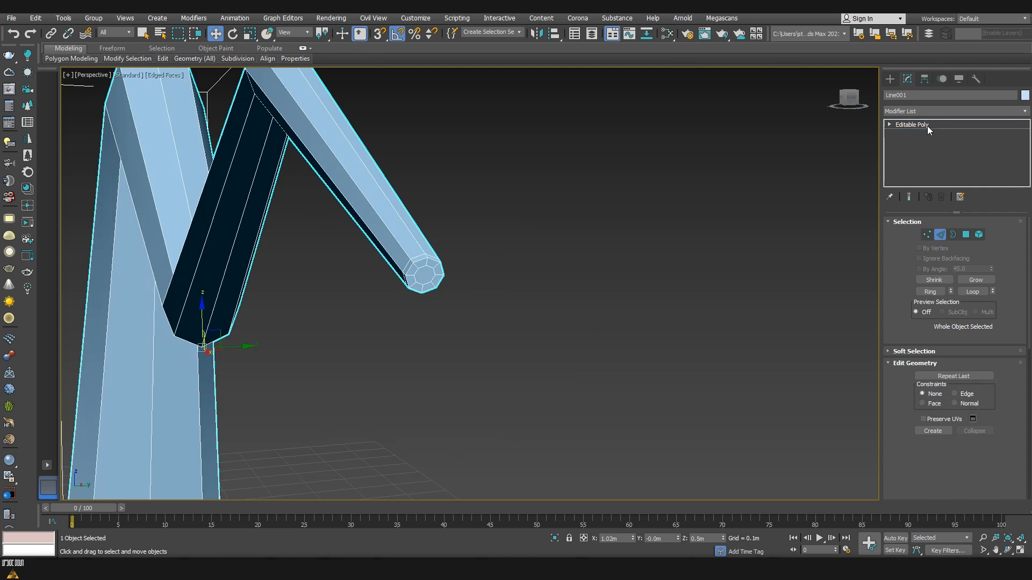
{"action": "left_click", "coordinate": [934, 111]}
{"action": "key", "text": "t"}
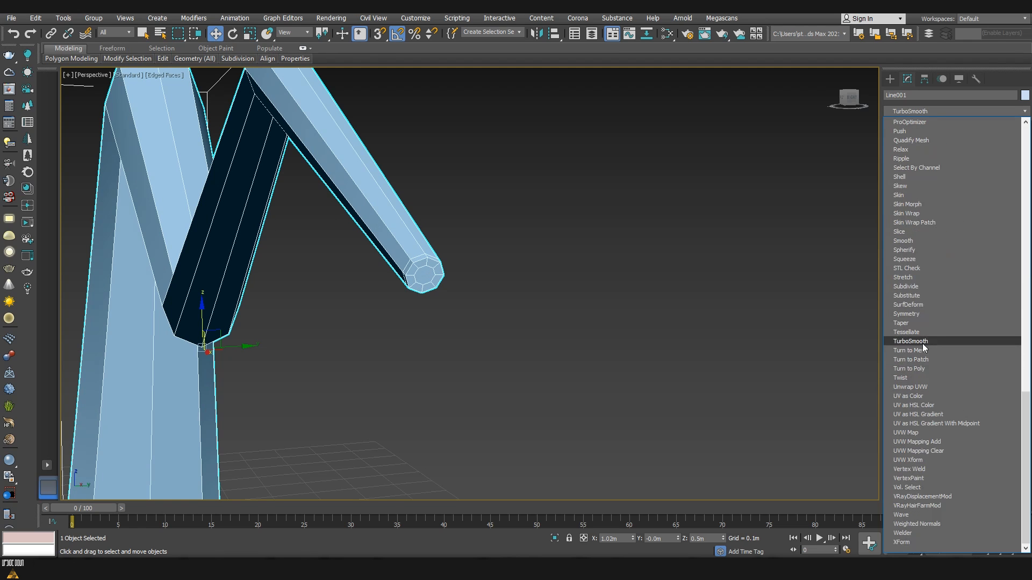
{"action": "left_click", "coordinate": [922, 342]}
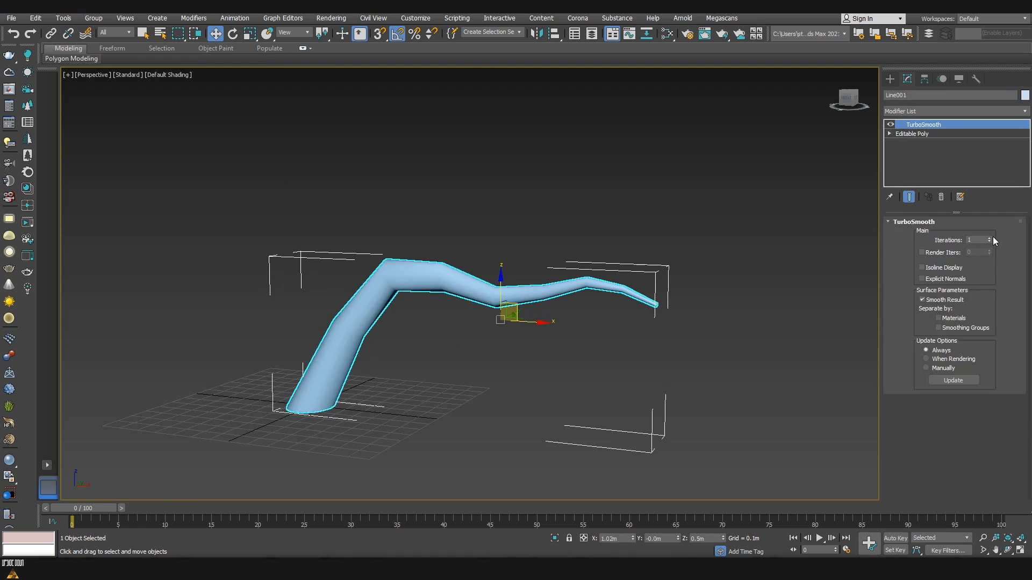
{"action": "left_click", "coordinate": [524, 327]}
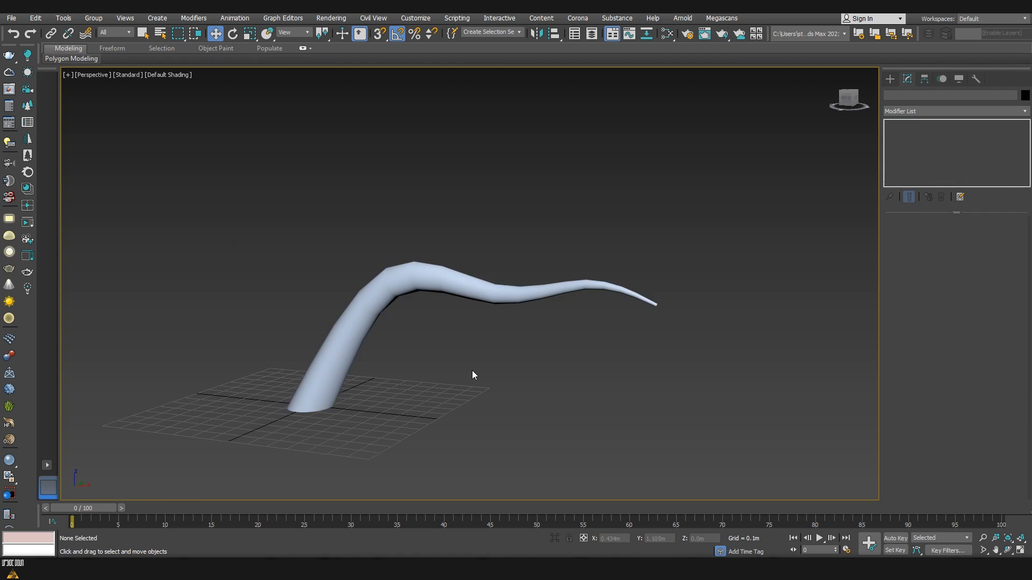
{"action": "middle_click_drag", "start_coordinate": [434, 353], "coordinate": [620, 295], "text": "alt"}
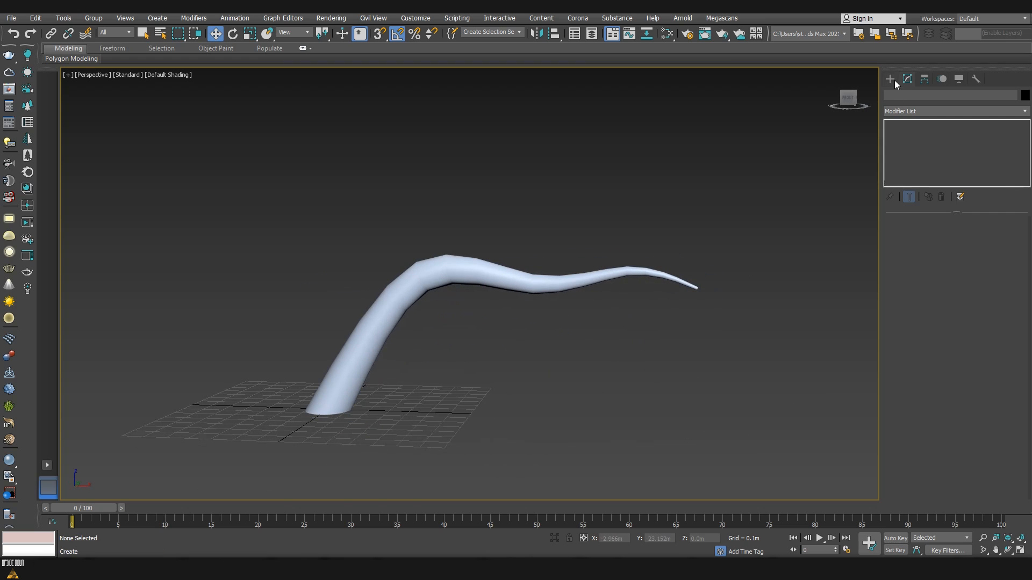
- Draw a bone chain through the tentacle's centre from base to tip in the Front view, then return to Perspective with the Move tool
{"action": "key", "text": "f"}
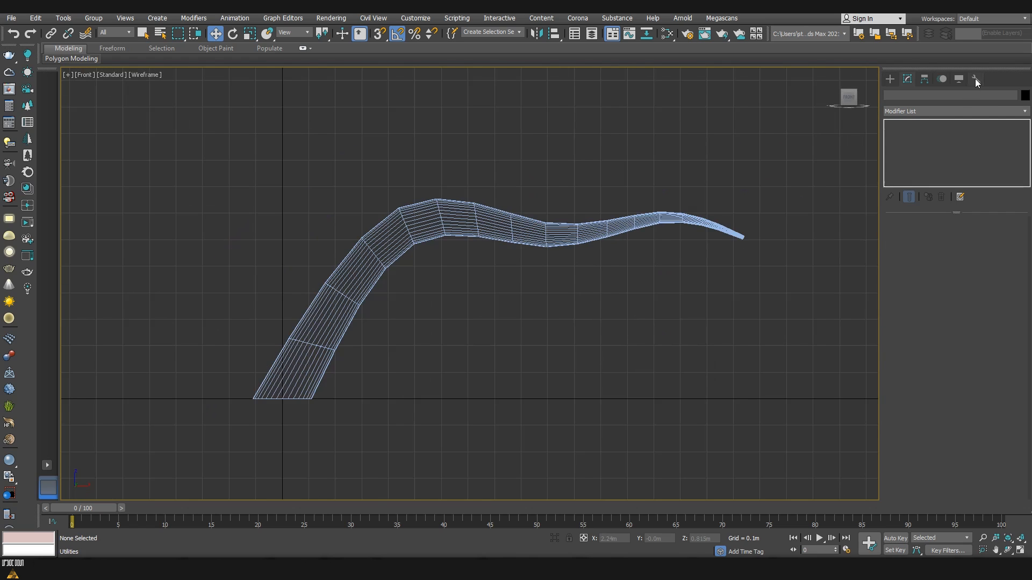
{"action": "left_click", "coordinate": [889, 80]}
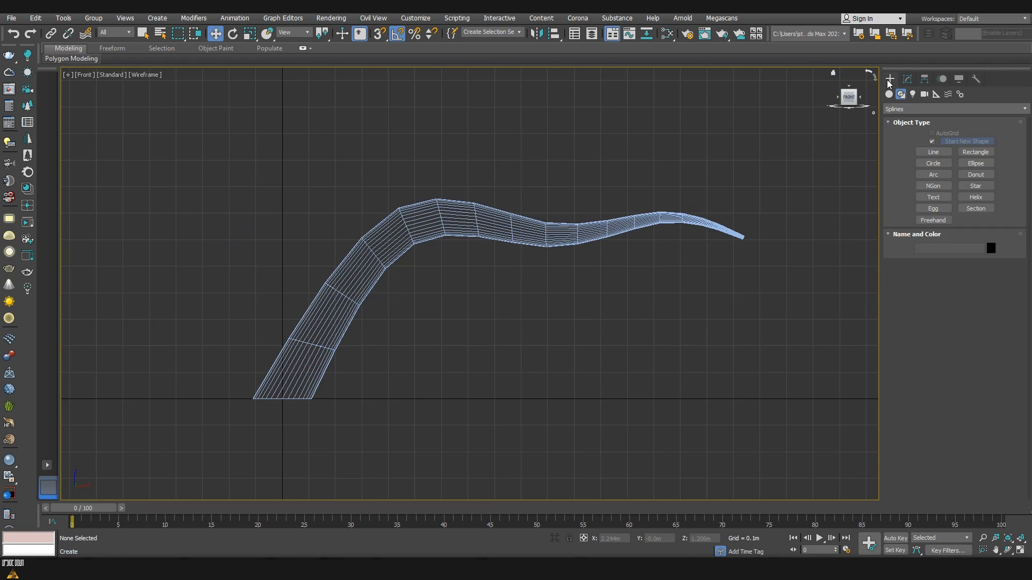
{"action": "left_click", "coordinate": [960, 94]}
{"action": "left_click", "coordinate": [933, 144]}
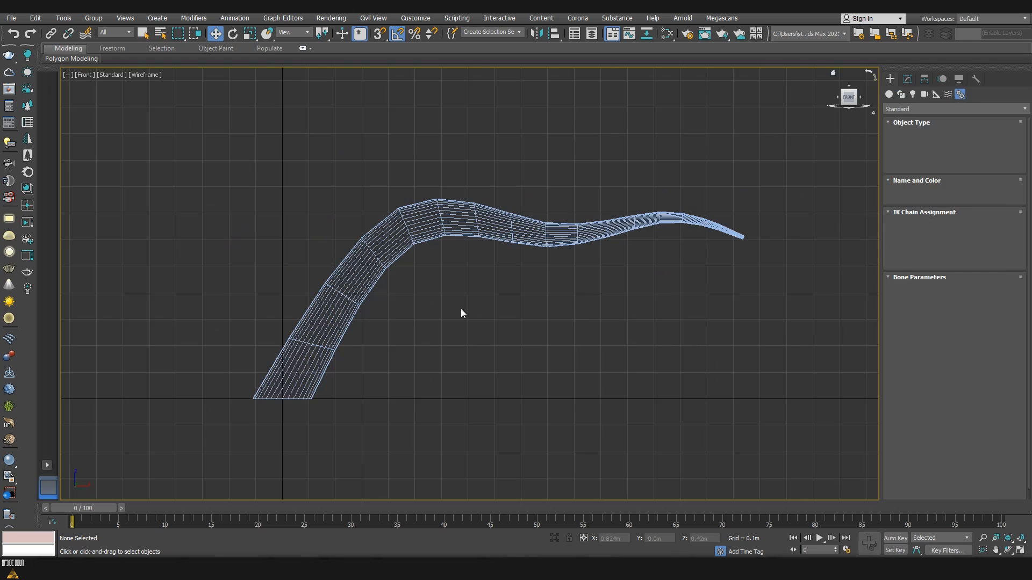
{"action": "middle_click_drag", "start_coordinate": [281, 400], "coordinate": [317, 419]}
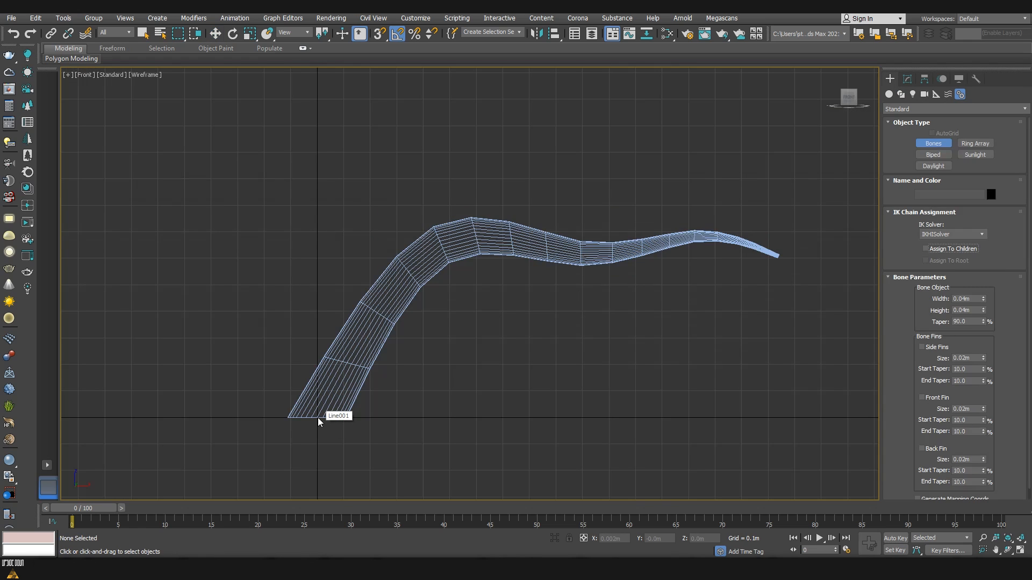
{"action": "left_click", "coordinate": [318, 417]}
{"action": "left_click", "coordinate": [412, 270]}
{"action": "left_click", "coordinate": [480, 234]}
{"action": "left_click", "coordinate": [584, 257]}
{"action": "left_click", "coordinate": [692, 238]}
{"action": "left_click", "coordinate": [694, 240]}
{"action": "left_click", "coordinate": [778, 256]}
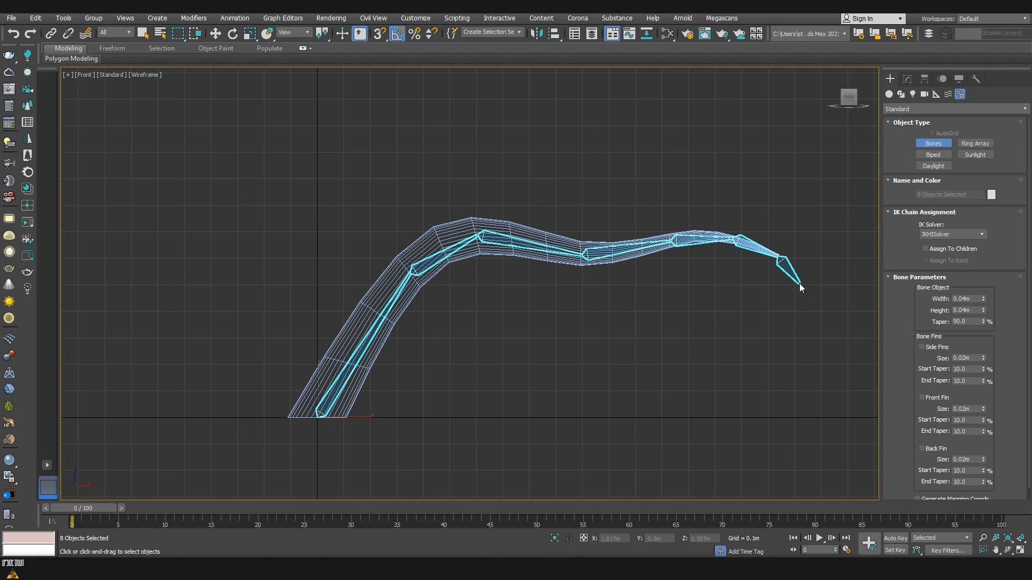
{"action": "right_click", "coordinate": [796, 282]}
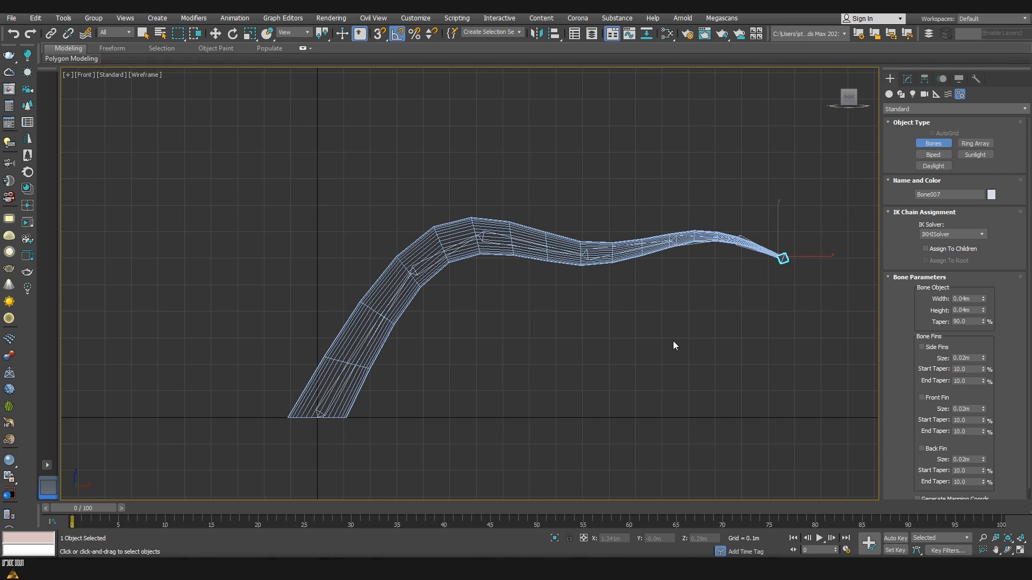
{"action": "key", "text": "p"}
{"action": "key", "text": "w"}
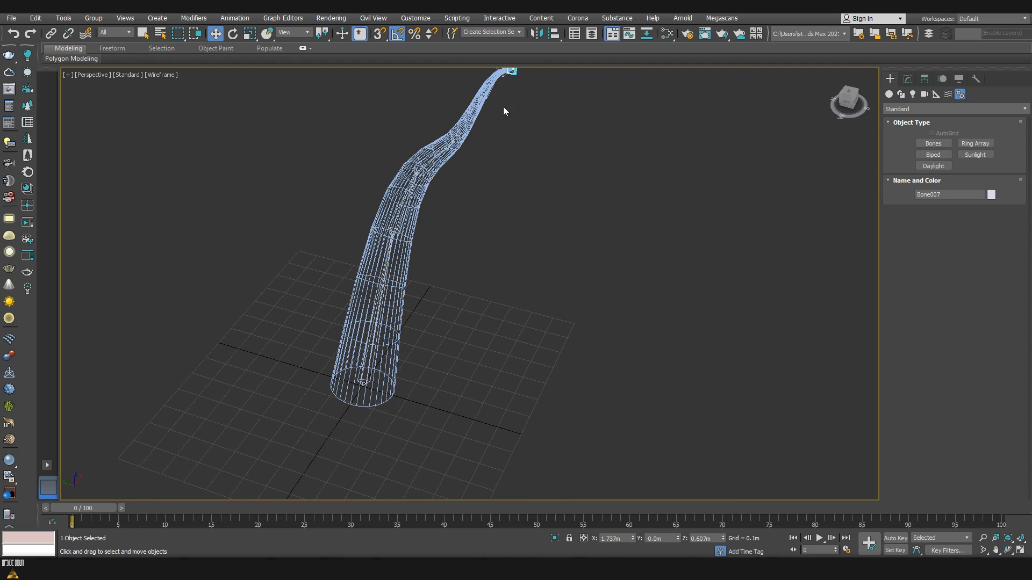
- Apply a Skin modifier to the tentacle mesh above its TurboSmooth, working in shaded display
{"action": "middle_click_drag", "start_coordinate": [503, 106], "coordinate": [512, 282]}
{"action": "key", "text": "F3"}
{"action": "middle_click_drag", "start_coordinate": [426, 355], "coordinate": [514, 332], "text": "alt"}
{"action": "left_click", "coordinate": [352, 302]}
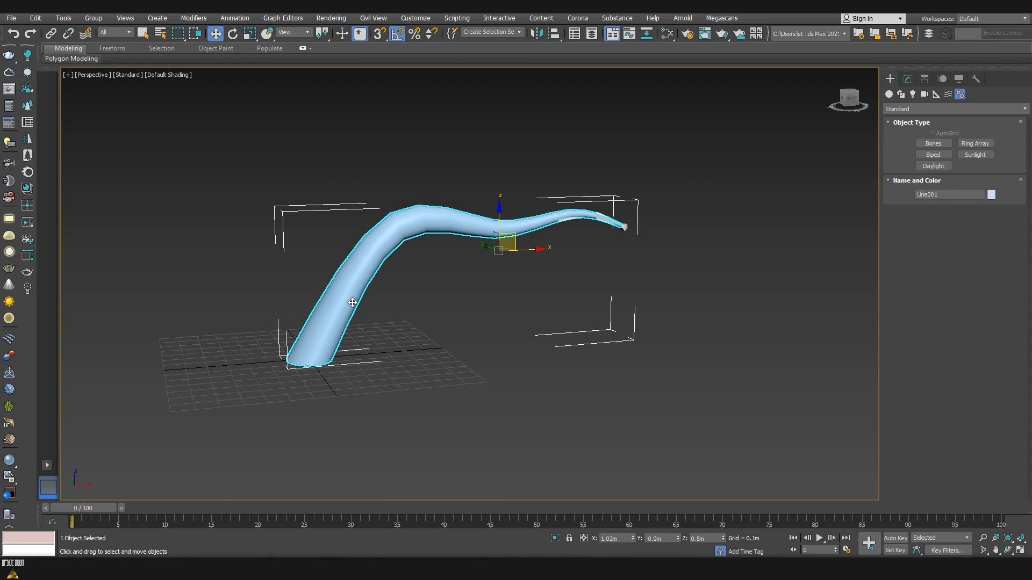
{"action": "left_click", "coordinate": [907, 79]}
{"action": "left_click", "coordinate": [431, 252]}
{"action": "left_click", "coordinate": [400, 243]}
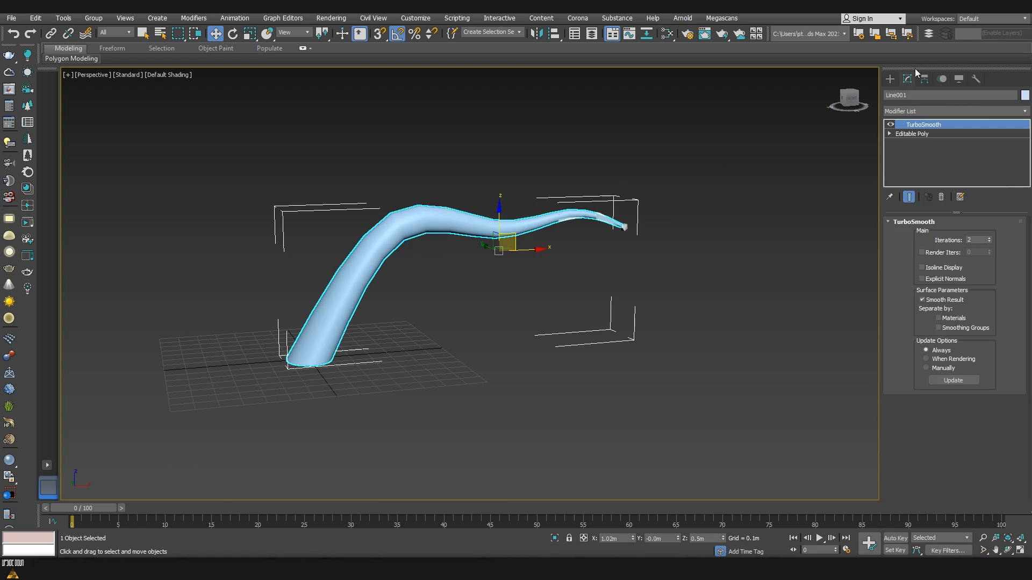
{"action": "left_click", "coordinate": [920, 110]}
{"action": "type", "text": "sh"}
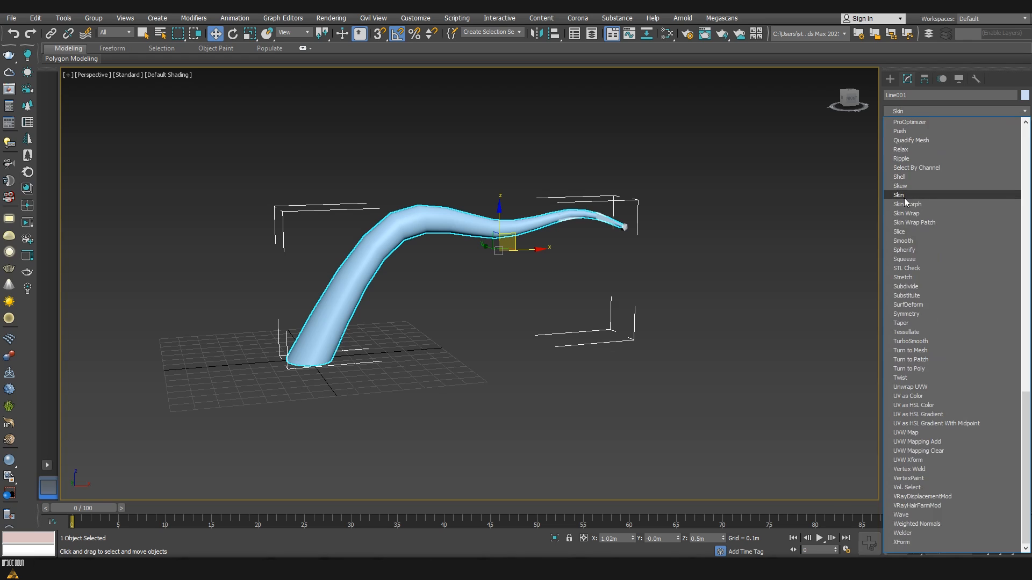
{"action": "left_click", "coordinate": [904, 197]}
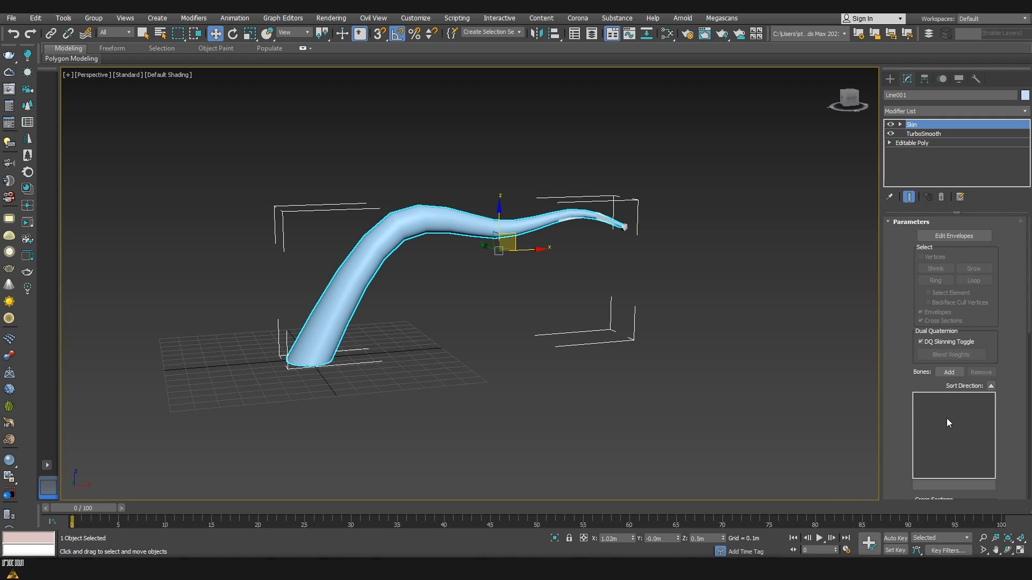
- Add the whole bone chain, Bone001 to Bone007, to the Skin modifier
{"action": "left_click", "coordinate": [949, 372]}
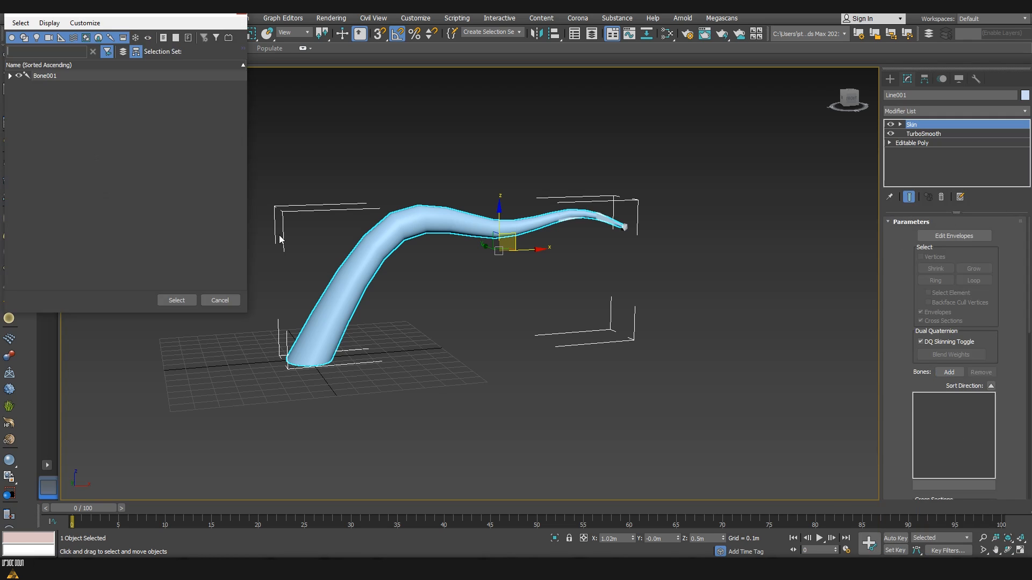
{"action": "key", "text": "ctrl+a"}
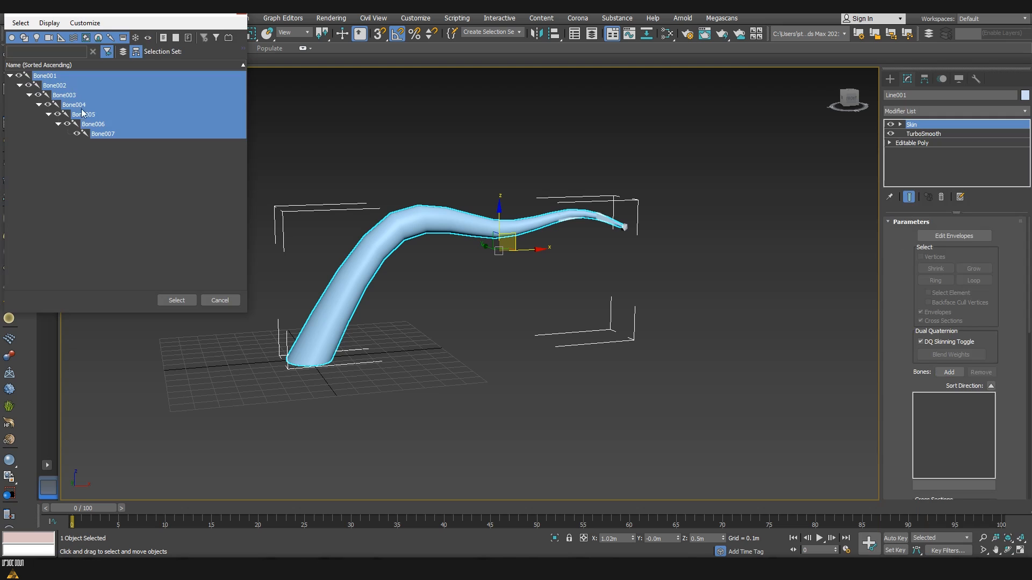
{"action": "left_click", "coordinate": [177, 300]}
- Select the third bone, just past the tentacle's upper bend, and rotate it to test the skin deformation
{"action": "key", "text": "F3"}
{"action": "key", "text": "z"}
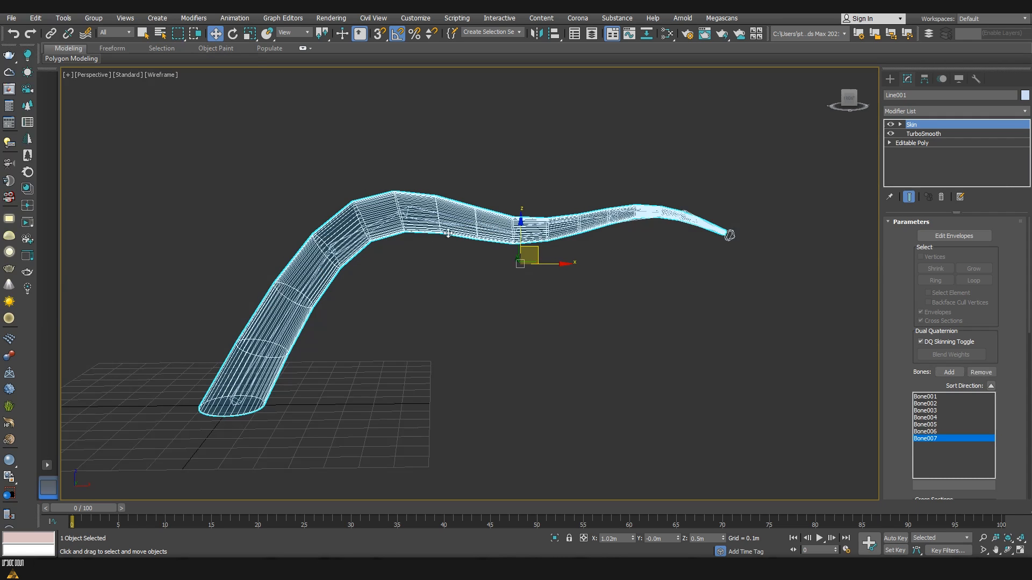
{"action": "left_click", "coordinate": [411, 211]}
{"action": "key", "text": "F3"}
{"action": "key", "text": "e"}
{"action": "mouse_move", "coordinate": [467, 206]}
{"action": "left_mouse_down"}
{"action": "mouse_move", "coordinate": [444, 156]}
{"action": "mouse_move", "coordinate": [460, 302]}
{"action": "mouse_move", "coordinate": [454, 146]}
{"action": "mouse_move", "coordinate": [467, 293]}
{"action": "mouse_move", "coordinate": [441, 167]}
{"action": "mouse_move", "coordinate": [434, 255]}
{"action": "left_mouse_up"}
- Select the fourth bone in wireframe and rotate it in shaded display to test the skin deformation, then deselect it
{"action": "key", "text": "F3"}
{"action": "key", "text": "z"}
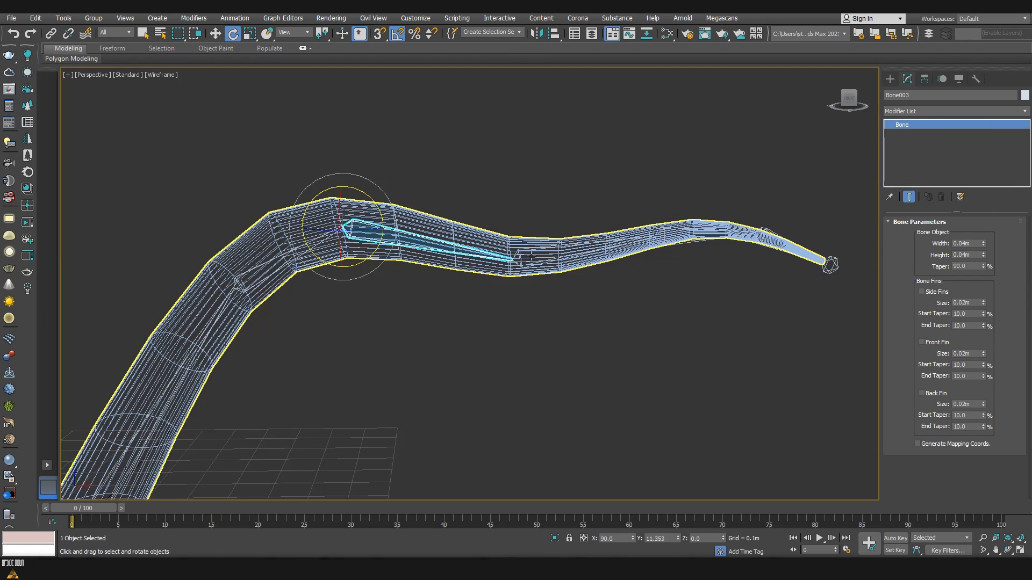
{"action": "scroll", "coordinate": [522, 259], "scroll_direction": "up", "scroll_amount": 3}
{"action": "left_click", "coordinate": [517, 260]}
{"action": "left_click", "coordinate": [517, 260]}
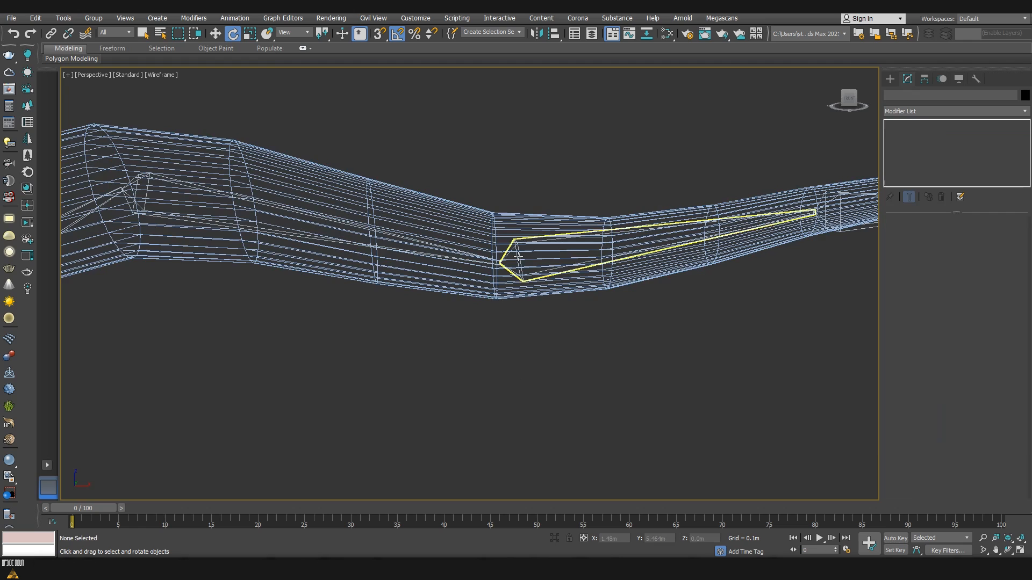
{"action": "left_click", "coordinate": [522, 259]}
{"action": "key", "text": "F3"}
{"action": "scroll", "coordinate": [523, 259], "scroll_direction": "down", "scroll_amount": 5}
{"action": "mouse_move", "coordinate": [555, 246]}
{"action": "left_mouse_down"}
{"action": "mouse_move", "coordinate": [539, 191]}
{"action": "mouse_move", "coordinate": [557, 296]}
{"action": "mouse_move", "coordinate": [540, 215]}
{"action": "mouse_move", "coordinate": [553, 267]}
{"action": "mouse_move", "coordinate": [557, 233]}
{"action": "mouse_move", "coordinate": [543, 212]}
{"action": "mouse_move", "coordinate": [556, 237]}
{"action": "left_mouse_up"}
{"action": "left_click", "coordinate": [436, 311]}
{"action": "middle_click_drag", "start_coordinate": [436, 311], "coordinate": [475, 318]}
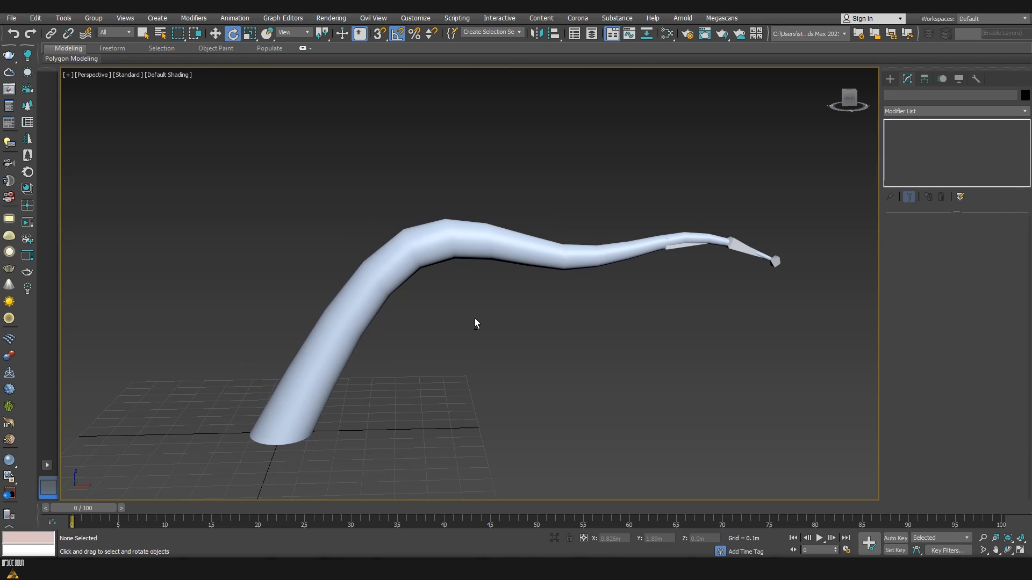
- Select the tentacle mesh and enter the Envelope level of its Skin modifier
{"action": "left_click", "coordinate": [481, 253]}
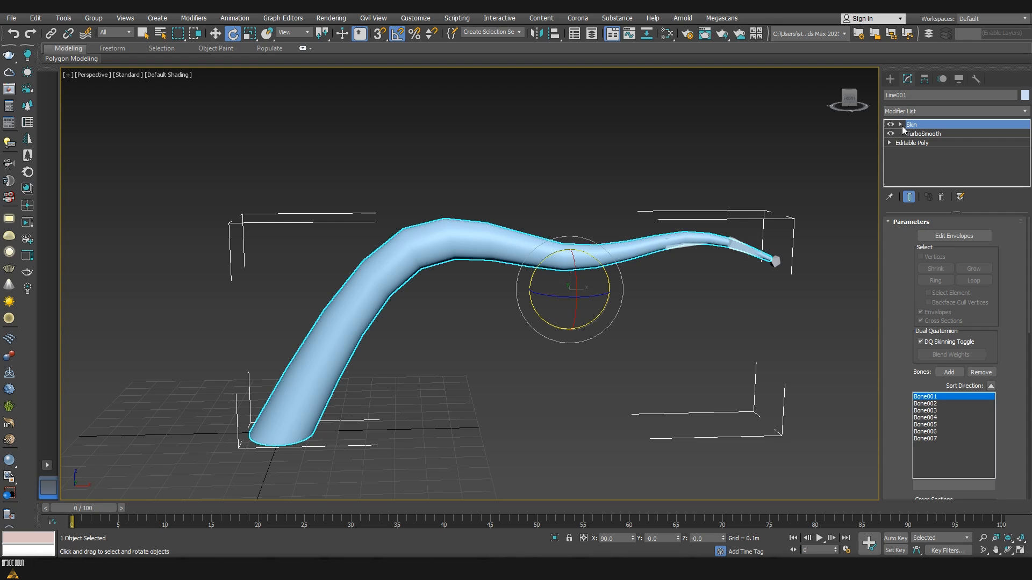
{"action": "left_click", "coordinate": [900, 124]}
{"action": "left_click", "coordinate": [925, 134]}
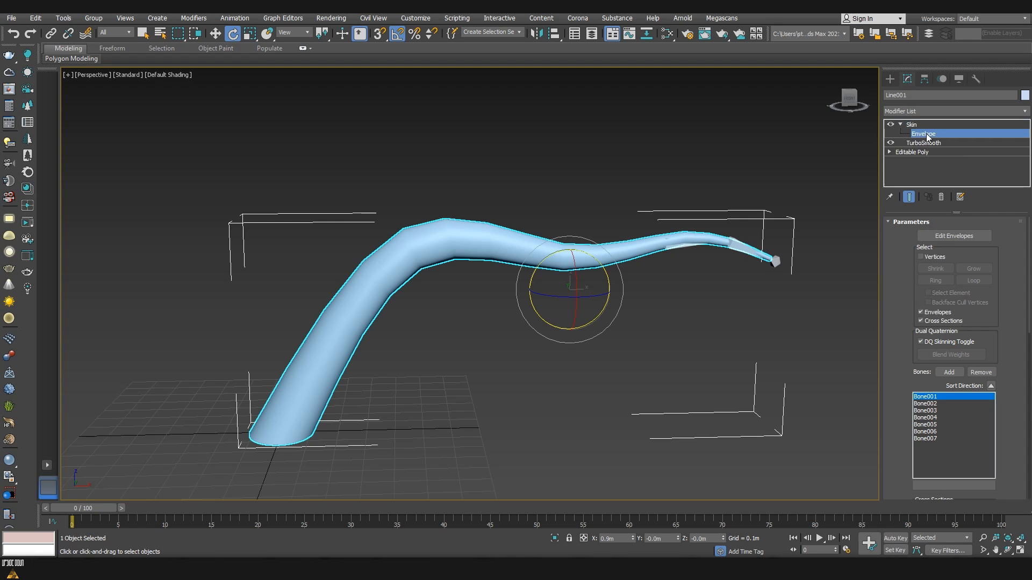
- Examine the weight influence of the individual bones along the tentacle, returning to the base bone
{"action": "left_click", "coordinate": [422, 257]}
{"action": "left_click", "coordinate": [529, 253]}
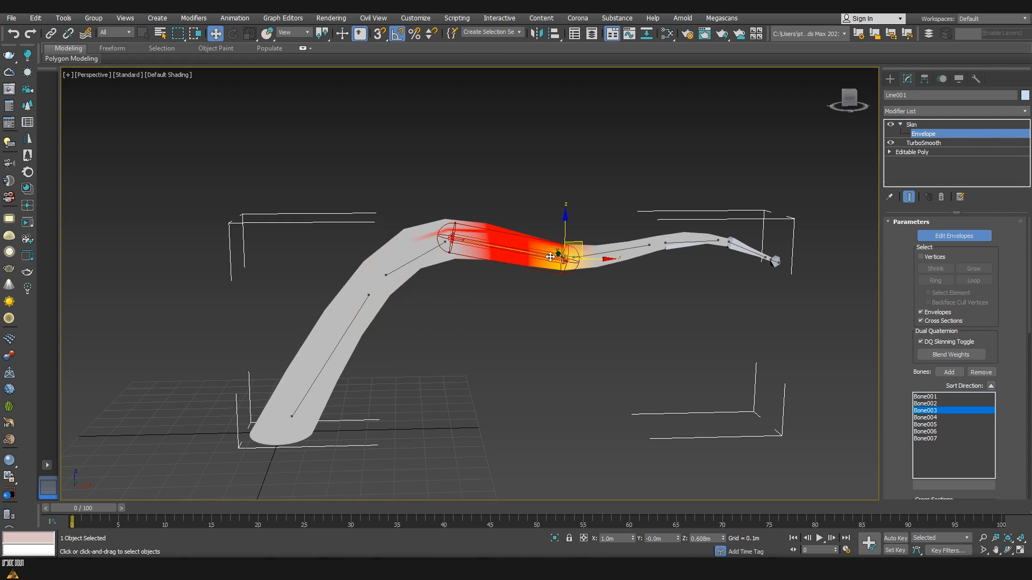
{"action": "left_click", "coordinate": [620, 252]}
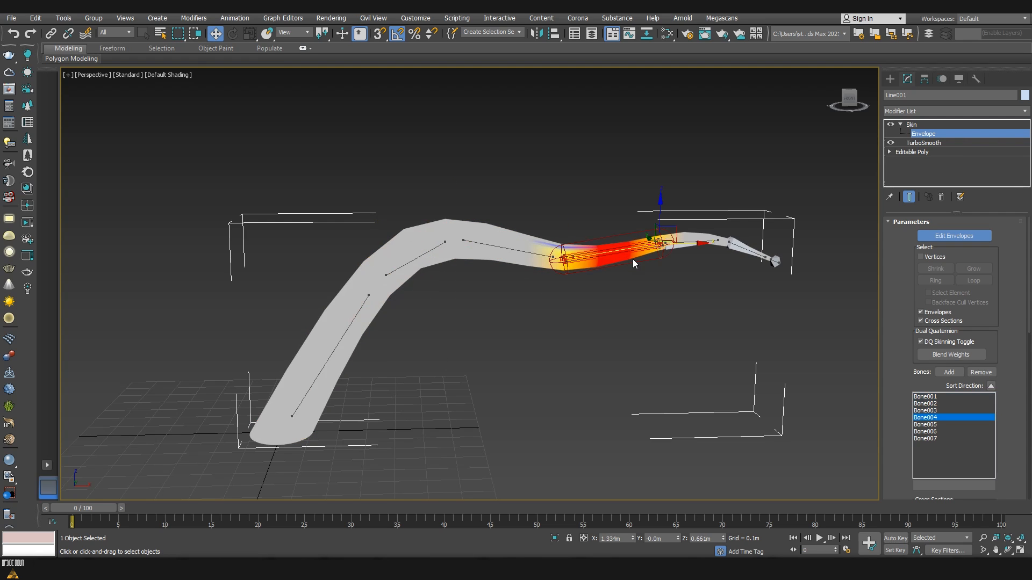
{"action": "left_click", "coordinate": [699, 239]}
{"action": "left_click", "coordinate": [345, 316]}
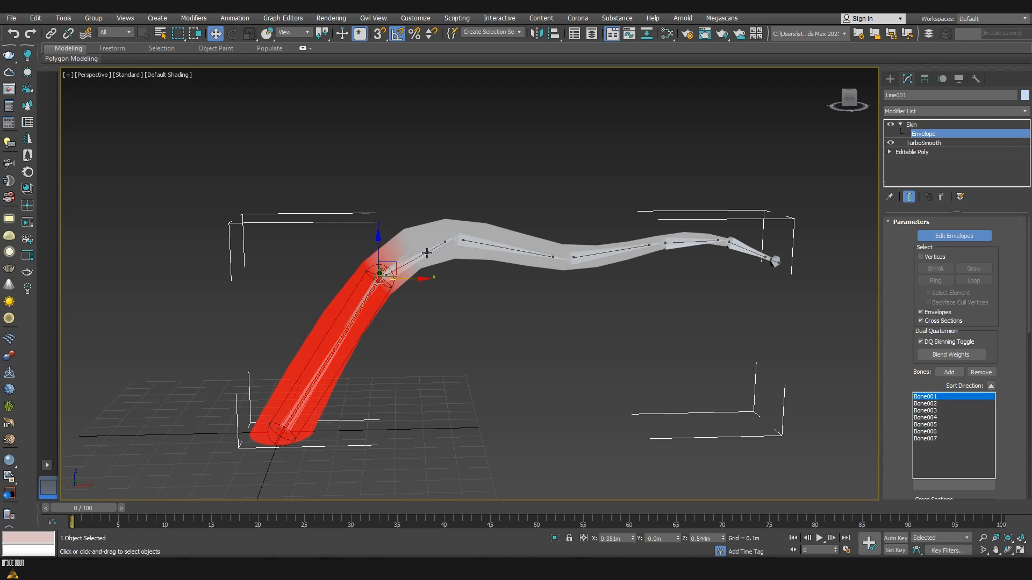
{"action": "left_click", "coordinate": [382, 276]}
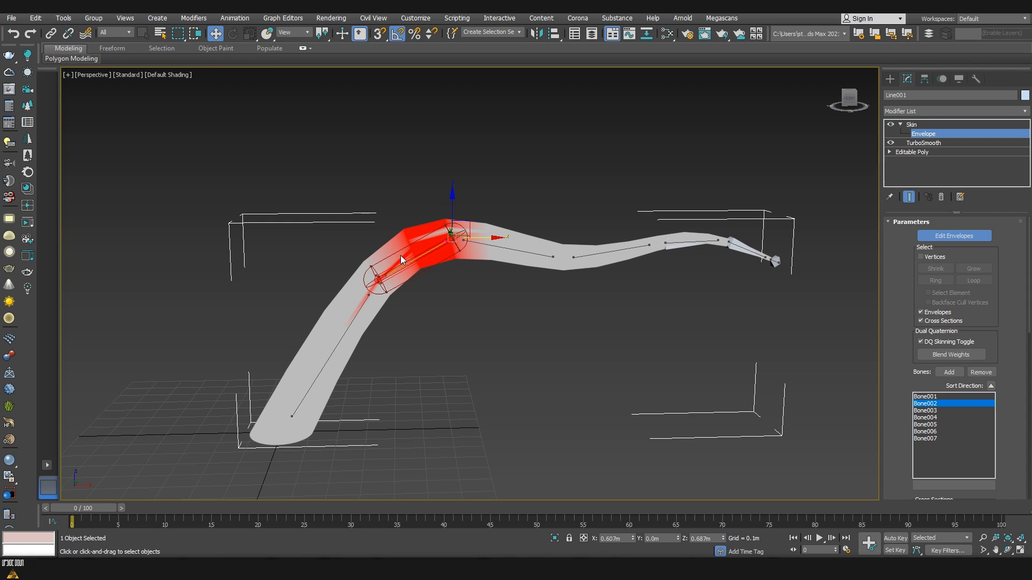
{"action": "left_click", "coordinate": [351, 322]}
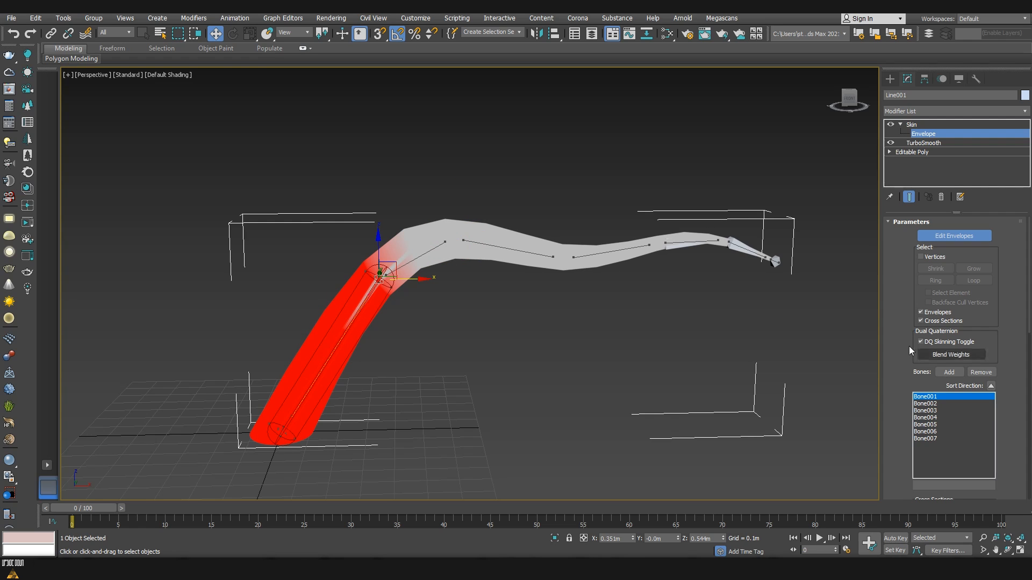
- Use Paint Weights with Paint Blend Weights on to soften the weights around the joint between the first and second bones
{"action": "scroll", "coordinate": [901, 322], "scroll_direction": "down", "scroll_amount": 5}
{"action": "scroll", "coordinate": [892, 392], "scroll_direction": "down", "scroll_amount": 5}
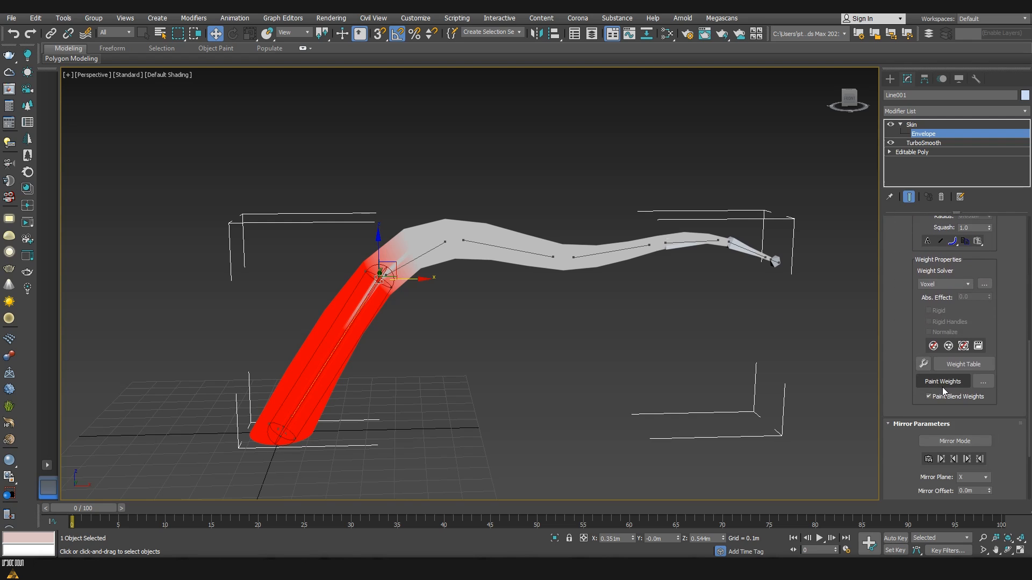
{"action": "left_click", "coordinate": [942, 381]}
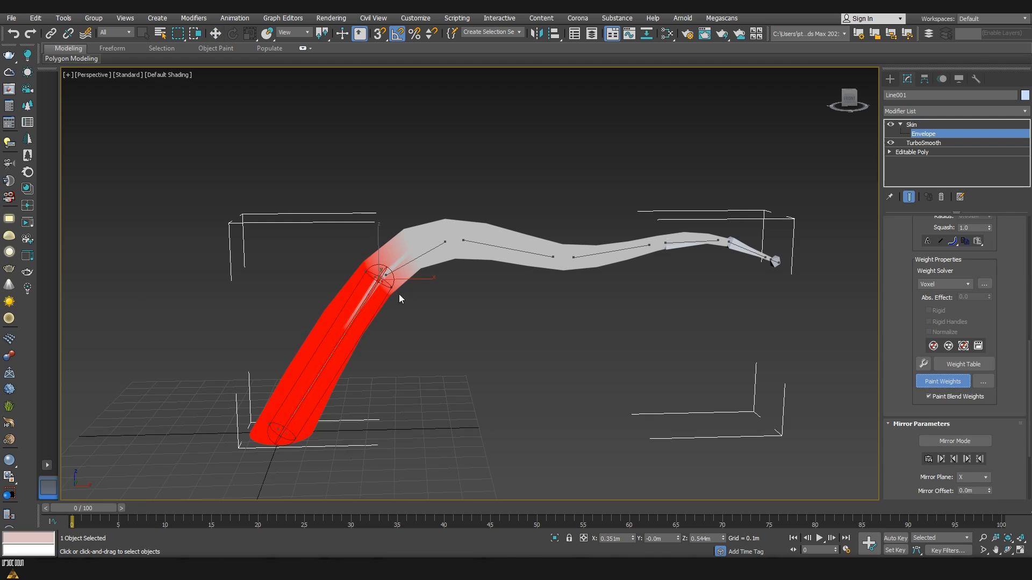
{"action": "middle_click_drag", "start_coordinate": [398, 295], "coordinate": [394, 281], "text": "alt"}
{"action": "middle_click_drag", "start_coordinate": [453, 341], "coordinate": [411, 309], "text": "alt"}
{"action": "left_click_drag", "start_coordinate": [396, 314], "coordinate": [462, 285]}
{"action": "middle_click_drag", "start_coordinate": [462, 285], "coordinate": [591, 344], "text": "alt"}
{"action": "middle_click_drag", "start_coordinate": [392, 320], "coordinate": [473, 333], "text": "alt"}
{"action": "left_click_drag", "start_coordinate": [403, 284], "coordinate": [419, 301]}
{"action": "mouse_move", "coordinate": [419, 301]}
{"action": "middle_mouse_down", "text": "alt"}
{"action": "mouse_move", "coordinate": [405, 322]}
{"action": "mouse_move", "coordinate": [447, 303]}
{"action": "middle_mouse_up", "text": "alt"}
{"action": "scroll", "coordinate": [447, 303], "scroll_direction": "up", "scroll_amount": 3}
{"action": "left_click", "coordinate": [943, 381]}
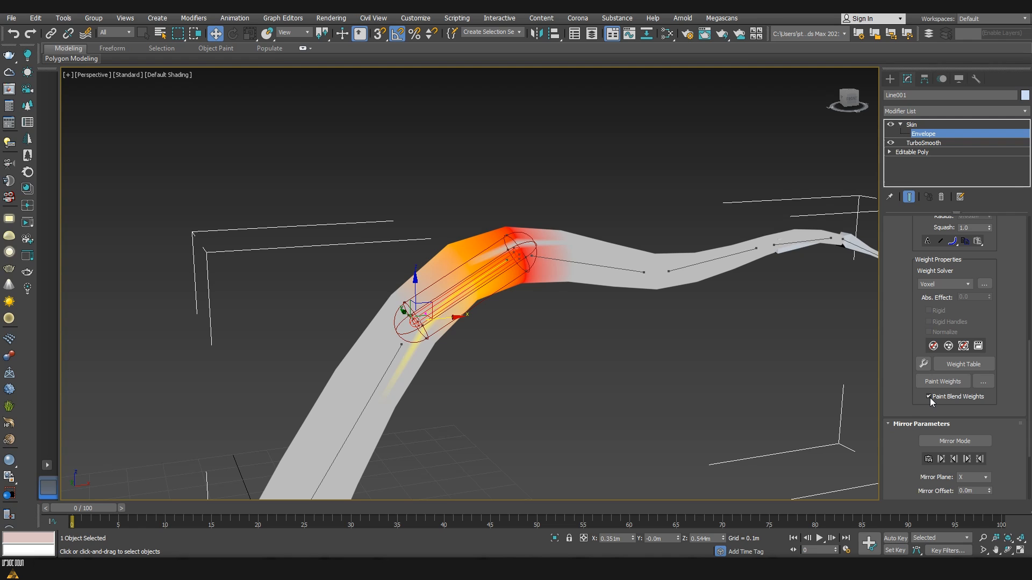
- Paint the second bone's weights solidly around its section of the tentacle with Paint Blend Weights off
{"action": "scroll", "coordinate": [417, 308], "scroll_direction": "down", "scroll_amount": 2}
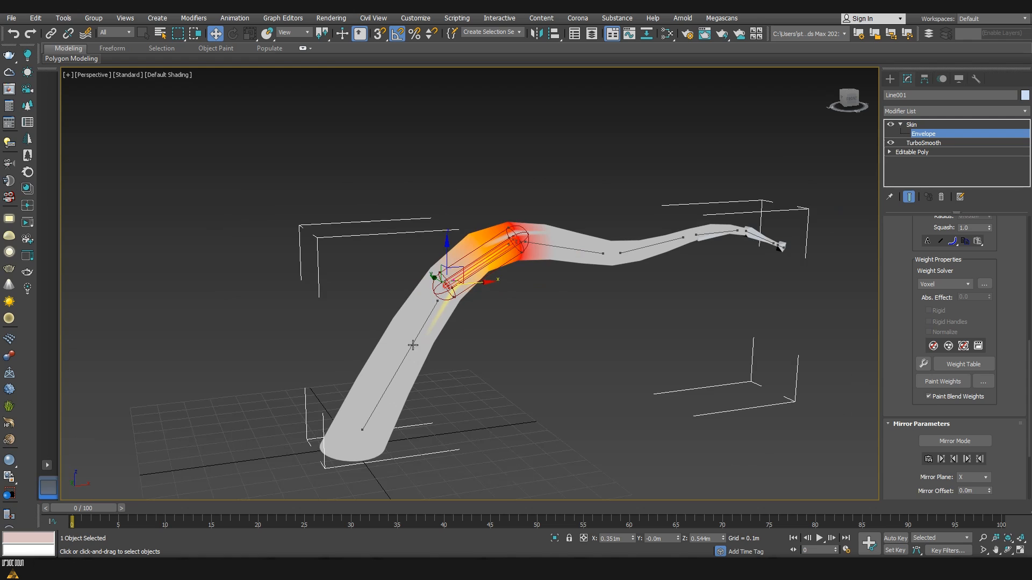
{"action": "scroll", "coordinate": [484, 263], "scroll_direction": "up", "scroll_amount": 3}
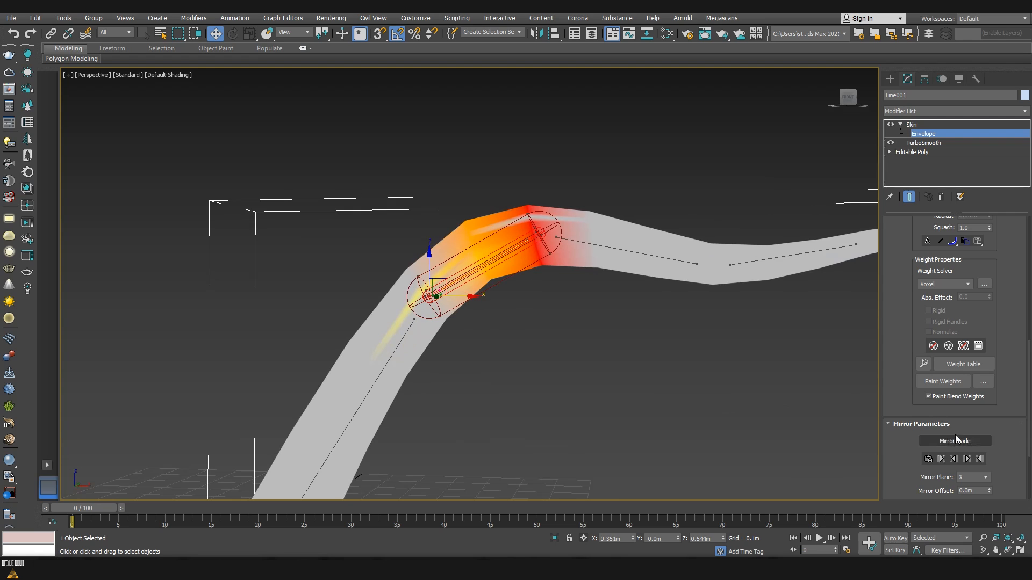
{"action": "left_click", "coordinate": [940, 380]}
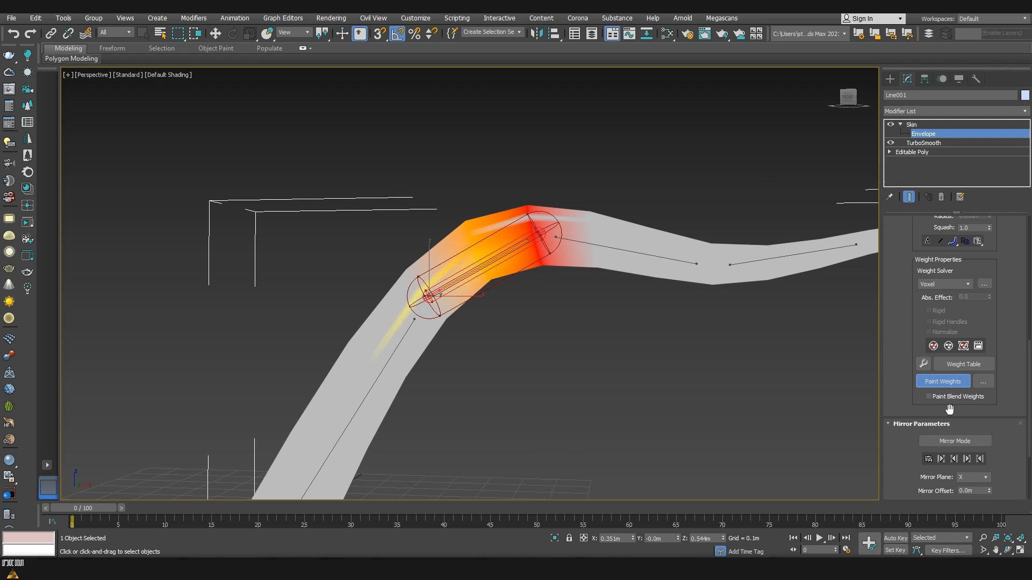
{"action": "middle_click_drag", "start_coordinate": [502, 313], "coordinate": [521, 312], "text": "alt"}
{"action": "mouse_move", "coordinate": [447, 265]}
{"action": "left_mouse_down"}
{"action": "mouse_move", "coordinate": [419, 285]}
{"action": "mouse_move", "coordinate": [459, 279]}
{"action": "mouse_move", "coordinate": [446, 280]}
{"action": "mouse_move", "coordinate": [454, 291]}
{"action": "left_mouse_up"}
{"action": "middle_click_drag", "start_coordinate": [481, 340], "coordinate": [569, 358], "text": "alt"}
{"action": "mouse_move", "coordinate": [438, 274]}
{"action": "left_mouse_down"}
{"action": "mouse_move", "coordinate": [438, 259]}
{"action": "mouse_move", "coordinate": [424, 268]}
{"action": "mouse_move", "coordinate": [441, 237]}
{"action": "mouse_move", "coordinate": [359, 268]}
{"action": "left_mouse_up"}
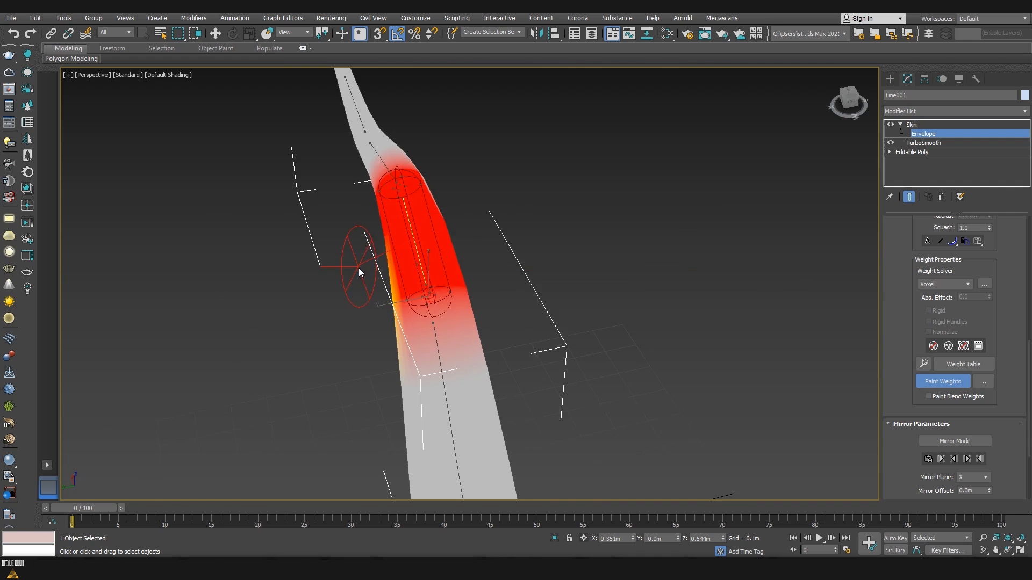
{"action": "middle_click_drag", "start_coordinate": [361, 269], "coordinate": [494, 253], "text": "alt"}
{"action": "left_click_drag", "start_coordinate": [438, 268], "coordinate": [366, 306]}
{"action": "middle_click_drag", "start_coordinate": [365, 306], "coordinate": [445, 262], "text": "alt"}
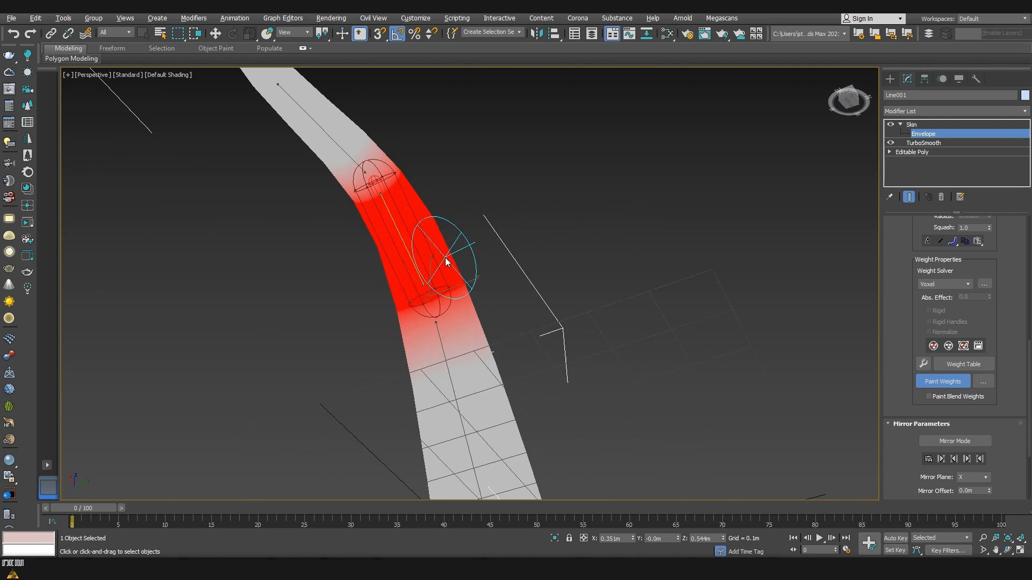
{"action": "middle_click_drag", "start_coordinate": [504, 278], "coordinate": [463, 344], "text": "alt"}
- Turn Paint Blend Weights on and smooth the second bone's weights around both of its ends from all sides
{"action": "left_click", "coordinate": [929, 397]}
{"action": "middle_click_drag", "start_coordinate": [489, 291], "coordinate": [392, 286], "text": "alt"}
{"action": "left_click_drag", "start_coordinate": [392, 286], "coordinate": [436, 307]}
{"action": "mouse_move", "coordinate": [371, 285]}
{"action": "middle_mouse_down", "text": "alt"}
{"action": "mouse_move", "coordinate": [386, 301]}
{"action": "mouse_move", "coordinate": [457, 306]}
{"action": "middle_mouse_up", "text": "alt"}
{"action": "mouse_move", "coordinate": [461, 284]}
{"action": "left_mouse_down"}
{"action": "mouse_move", "coordinate": [450, 332]}
{"action": "mouse_move", "coordinate": [465, 284]}
{"action": "left_mouse_up"}
{"action": "middle_click_drag", "start_coordinate": [465, 284], "coordinate": [457, 320], "text": "alt"}
{"action": "left_click_drag", "start_coordinate": [457, 319], "coordinate": [465, 366]}
{"action": "middle_click_drag", "start_coordinate": [465, 366], "coordinate": [431, 356], "text": "alt"}
{"action": "left_click_drag", "start_coordinate": [431, 357], "coordinate": [371, 343]}
{"action": "middle_click_drag", "start_coordinate": [371, 344], "coordinate": [406, 353], "text": "alt"}
{"action": "left_click_drag", "start_coordinate": [405, 353], "coordinate": [376, 365]}
{"action": "middle_click_drag", "start_coordinate": [376, 365], "coordinate": [403, 231], "text": "alt"}
{"action": "mouse_move", "coordinate": [403, 230]}
{"action": "left_mouse_down"}
{"action": "mouse_move", "coordinate": [403, 218]}
{"action": "mouse_move", "coordinate": [387, 295]}
{"action": "mouse_move", "coordinate": [388, 267]}
{"action": "mouse_move", "coordinate": [389, 286]}
{"action": "left_mouse_up"}
{"action": "mouse_move", "coordinate": [389, 285]}
{"action": "middle_mouse_down", "text": "alt"}
{"action": "mouse_move", "coordinate": [376, 325]}
{"action": "mouse_move", "coordinate": [366, 322]}
{"action": "middle_mouse_up", "text": "alt"}
{"action": "mouse_move", "coordinate": [462, 247]}
{"action": "left_mouse_down"}
{"action": "mouse_move", "coordinate": [488, 230]}
{"action": "mouse_move", "coordinate": [508, 291]}
{"action": "left_mouse_up"}
{"action": "middle_click_drag", "start_coordinate": [508, 291], "coordinate": [495, 326], "text": "alt"}
{"action": "middle_click_drag", "start_coordinate": [494, 326], "coordinate": [421, 337]}
{"action": "left_click", "coordinate": [941, 384]}
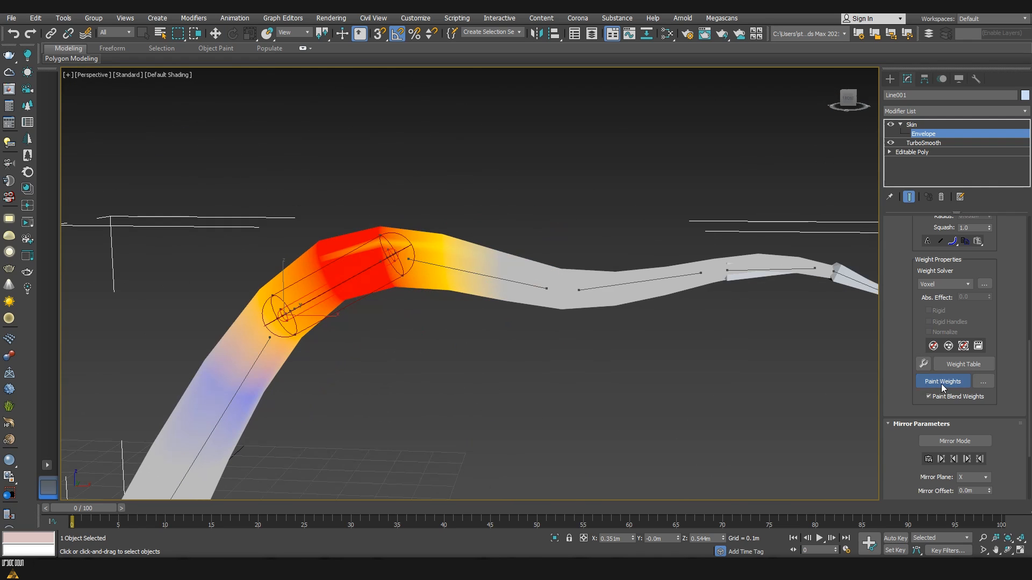
- Select the third bone's envelope and paint its weights solidly around its section with Paint Blend Weights off
{"action": "left_click", "coordinate": [480, 274]}
{"action": "left_click", "coordinate": [950, 398]}
{"action": "left_click", "coordinate": [943, 382]}
{"action": "left_click_drag", "start_coordinate": [440, 271], "coordinate": [447, 243]}
{"action": "middle_click_drag", "start_coordinate": [448, 243], "coordinate": [413, 299], "text": "alt"}
{"action": "left_click_drag", "start_coordinate": [413, 299], "coordinate": [425, 295]}
{"action": "middle_click_drag", "start_coordinate": [425, 295], "coordinate": [400, 336], "text": "alt"}
{"action": "mouse_move", "coordinate": [400, 336]}
{"action": "left_mouse_down"}
{"action": "mouse_move", "coordinate": [431, 368]}
{"action": "mouse_move", "coordinate": [404, 338]}
{"action": "left_mouse_up"}
{"action": "mouse_move", "coordinate": [404, 338]}
{"action": "middle_mouse_down", "text": "alt"}
{"action": "mouse_move", "coordinate": [423, 352]}
{"action": "mouse_move", "coordinate": [548, 315]}
{"action": "mouse_move", "coordinate": [586, 322]}
{"action": "middle_mouse_up", "text": "alt"}
- Turn Paint Blend Weights back on and smooth the third bone's weights into the neighbouring sections
{"action": "left_click", "coordinate": [967, 397]}
{"action": "left_click_drag", "start_coordinate": [371, 253], "coordinate": [398, 332]}
{"action": "mouse_move", "coordinate": [397, 332]}
{"action": "middle_mouse_down", "text": "alt"}
{"action": "mouse_move", "coordinate": [726, 361]}
{"action": "mouse_move", "coordinate": [774, 317]}
{"action": "middle_mouse_up", "text": "alt"}
{"action": "left_click_drag", "start_coordinate": [774, 317], "coordinate": [749, 317]}
{"action": "left_click_drag", "start_coordinate": [559, 306], "coordinate": [548, 285]}
{"action": "mouse_move", "coordinate": [548, 285]}
{"action": "middle_mouse_down", "text": "alt"}
{"action": "mouse_move", "coordinate": [426, 377]}
{"action": "mouse_move", "coordinate": [562, 322]}
{"action": "mouse_move", "coordinate": [570, 360]}
{"action": "middle_mouse_up", "text": "alt"}
{"action": "left_click", "coordinate": [943, 381]}
- Select the bone envelopes further toward the tip and blend their painted weights along the tentacle
{"action": "left_click", "coordinate": [559, 255]}
{"action": "left_click", "coordinate": [943, 382]}
{"action": "mouse_move", "coordinate": [454, 259]}
{"action": "middle_mouse_down", "text": "alt"}
{"action": "mouse_move", "coordinate": [767, 296]}
{"action": "mouse_move", "coordinate": [457, 293]}
{"action": "middle_mouse_up", "text": "alt"}
{"action": "left_click", "coordinate": [943, 382]}
{"action": "middle_click_drag", "start_coordinate": [743, 304], "coordinate": [618, 344]}
{"action": "left_click", "coordinate": [553, 293]}
{"action": "left_click", "coordinate": [942, 381]}
{"action": "left_click_drag", "start_coordinate": [472, 280], "coordinate": [443, 306]}
{"action": "middle_click_drag", "start_coordinate": [545, 304], "coordinate": [602, 343], "text": "alt"}
{"action": "left_click", "coordinate": [943, 381]}
{"action": "left_click", "coordinate": [645, 307]}
- Leave envelope editing, select Bone003 in wireframe and rotate it to test the repainted weights
{"action": "scroll", "coordinate": [645, 308], "scroll_direction": "up", "scroll_amount": 6}
{"action": "mouse_move", "coordinate": [537, 323]}
{"action": "middle_mouse_down", "text": "alt"}
{"action": "mouse_move", "coordinate": [442, 297]}
{"action": "mouse_move", "coordinate": [516, 292]}
{"action": "middle_mouse_up", "text": "alt"}
{"action": "scroll", "coordinate": [430, 290], "scroll_direction": "down", "scroll_amount": 5}
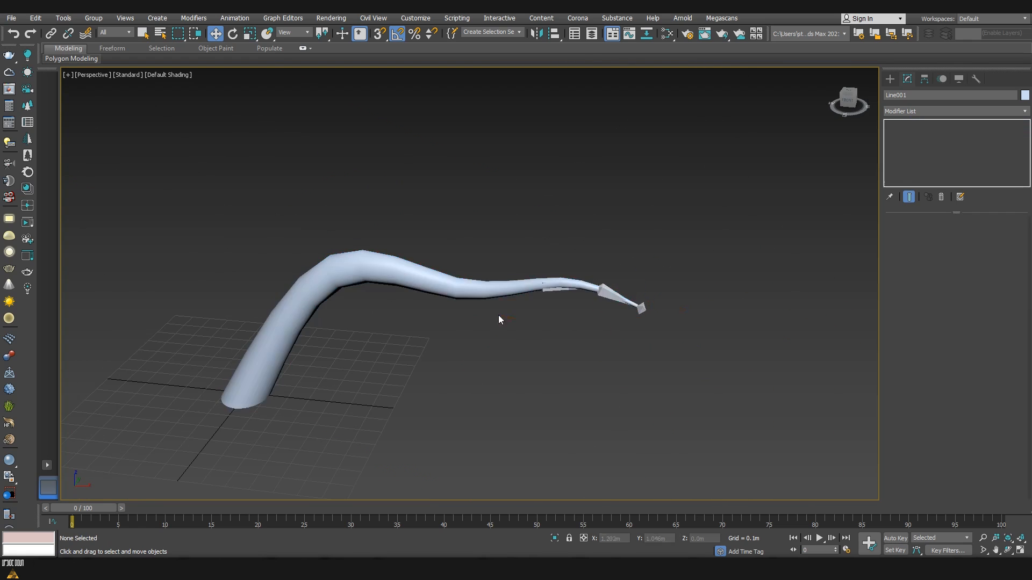
{"action": "key", "text": "F3"}
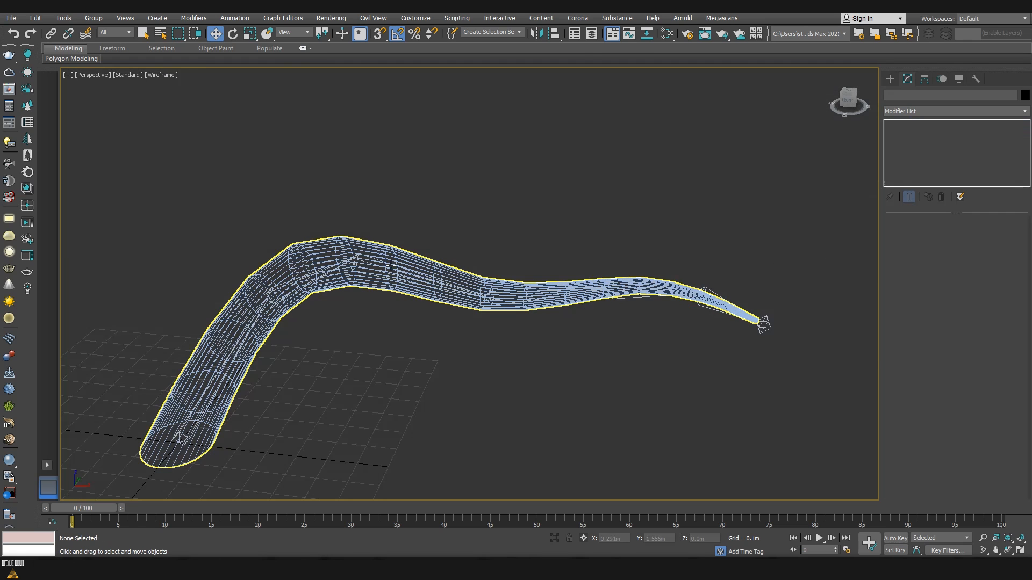
{"action": "scroll", "coordinate": [364, 257], "scroll_direction": "up", "scroll_amount": 4}
{"action": "left_click", "coordinate": [366, 257]}
{"action": "scroll", "coordinate": [371, 258], "scroll_direction": "down", "scroll_amount": 3}
{"action": "key", "text": "F3"}
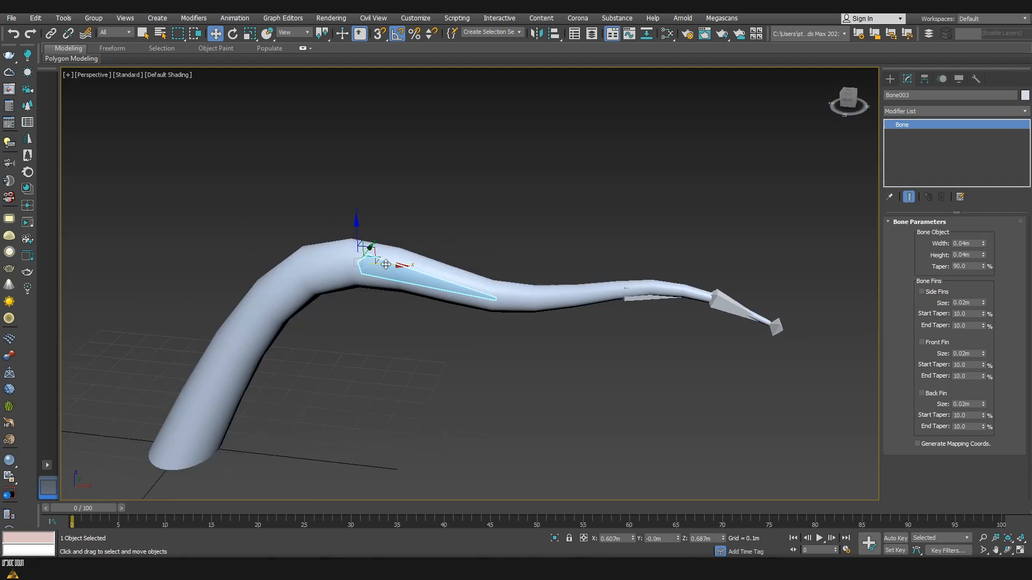
{"action": "key", "text": "e"}
{"action": "mouse_move", "coordinate": [392, 249]}
{"action": "left_mouse_down"}
{"action": "mouse_move", "coordinate": [396, 292]}
{"action": "mouse_move", "coordinate": [401, 224]}
{"action": "mouse_move", "coordinate": [397, 266]}
{"action": "left_mouse_up"}
{"action": "middle_click_drag", "start_coordinate": [383, 317], "coordinate": [441, 253]}
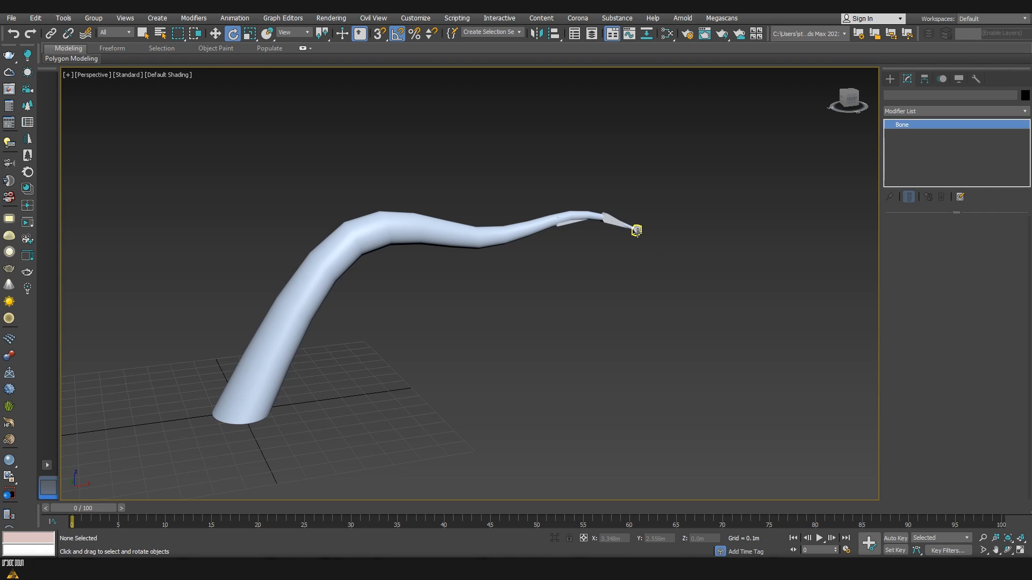
- Select the small end bone at the tentacle's tip and try moving it in the XZ plane
{"action": "left_click", "coordinate": [638, 230]}
{"action": "scroll", "coordinate": [660, 267], "scroll_direction": "up", "scroll_amount": 3}
{"action": "scroll", "coordinate": [661, 267], "scroll_direction": "down", "scroll_amount": 5}
{"action": "key", "text": "w"}
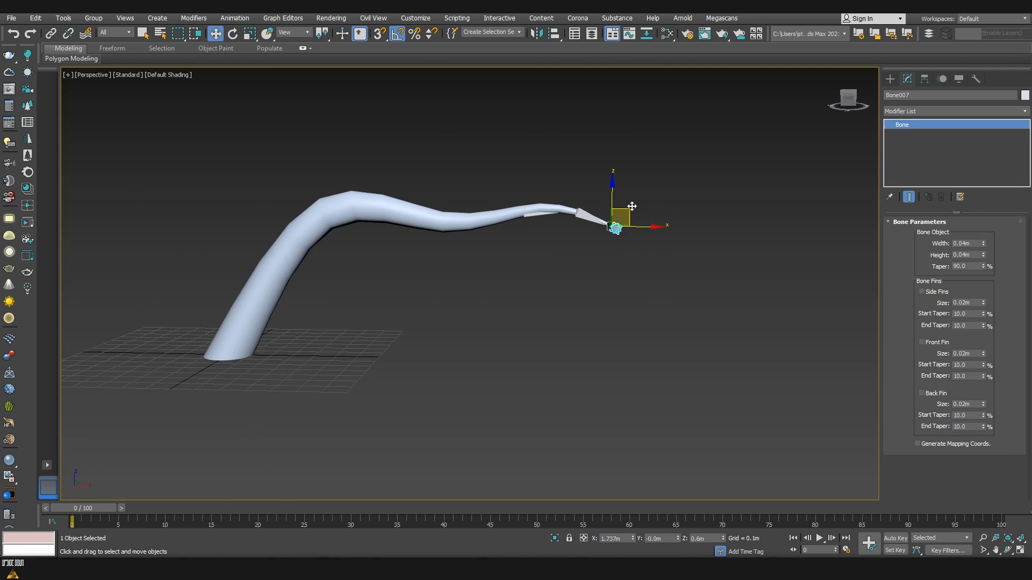
{"action": "mouse_move", "coordinate": [627, 210]}
{"action": "left_mouse_down"}
{"action": "mouse_move", "coordinate": [612, 228]}
{"action": "mouse_move", "coordinate": [642, 199]}
{"action": "mouse_move", "coordinate": [631, 217]}
{"action": "mouse_move", "coordinate": [644, 213]}
{"action": "left_mouse_up"}
- Apply an HI IK solver running from the root bone Bone001 to the small end bone at the tentacle's tip
{"action": "key", "text": "F3"}
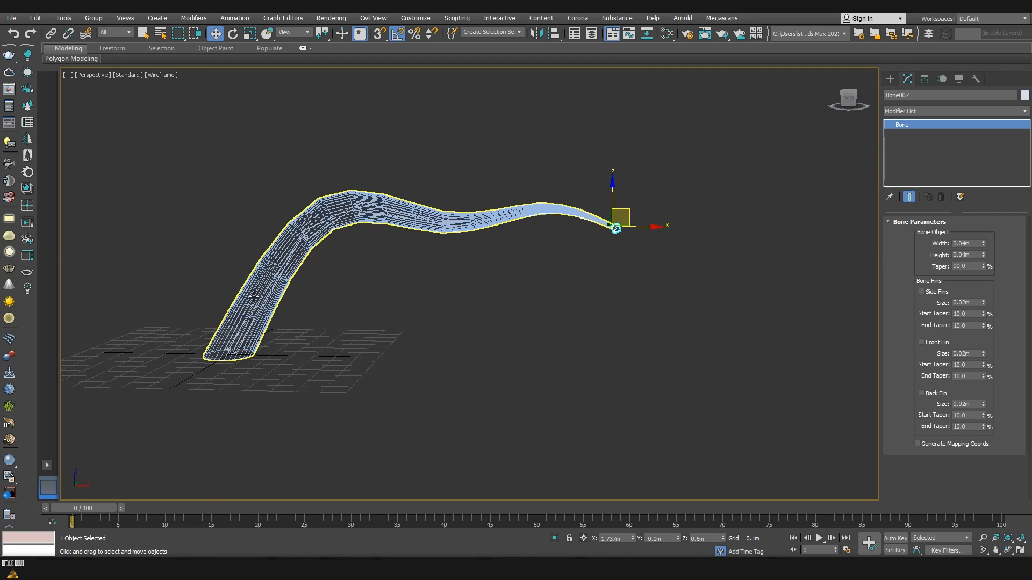
{"action": "scroll", "coordinate": [268, 294], "scroll_direction": "up", "scroll_amount": 6}
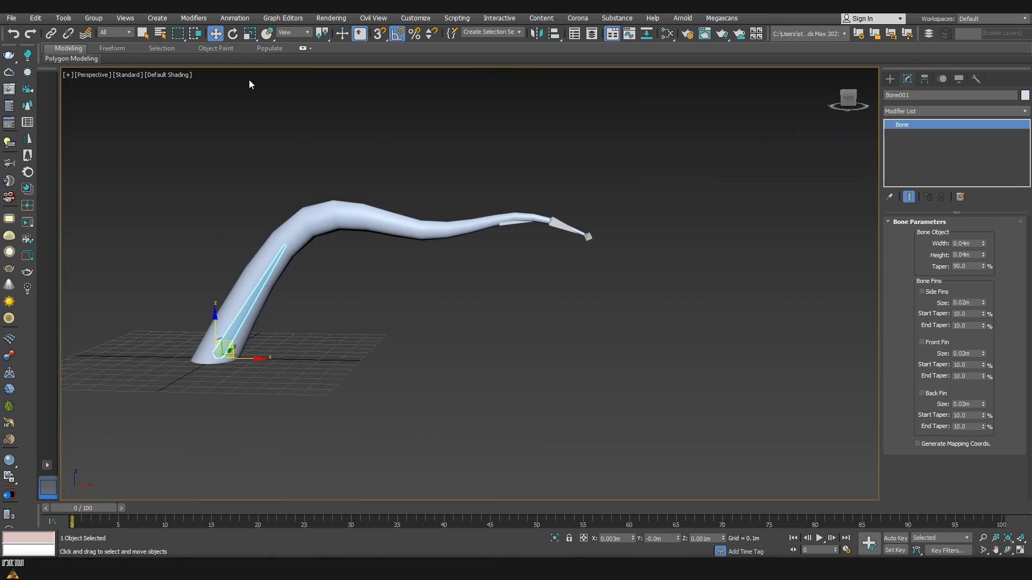
{"action": "left_click", "coordinate": [235, 18]}
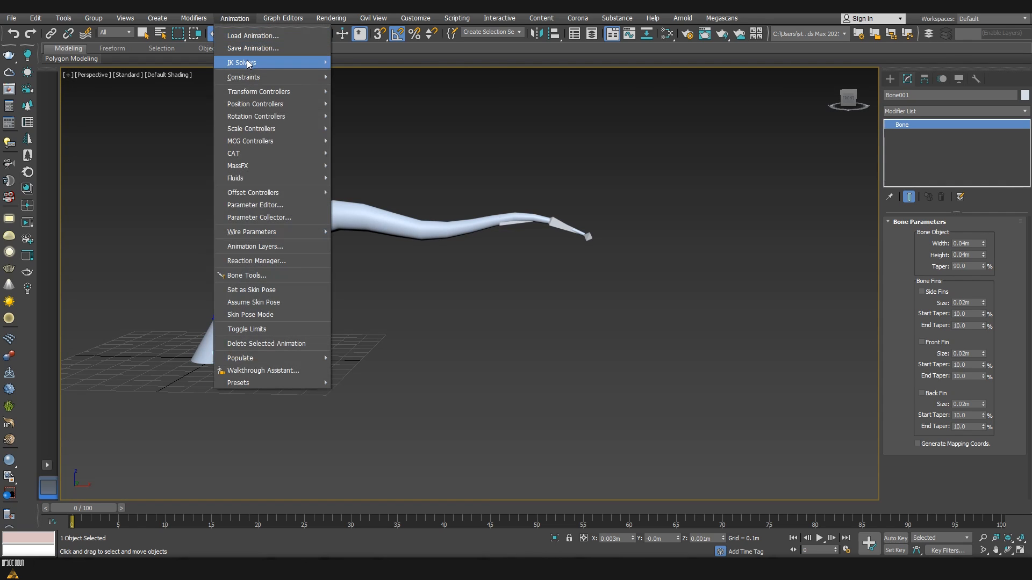
{"action": "mouse_move", "coordinate": [257, 62]}
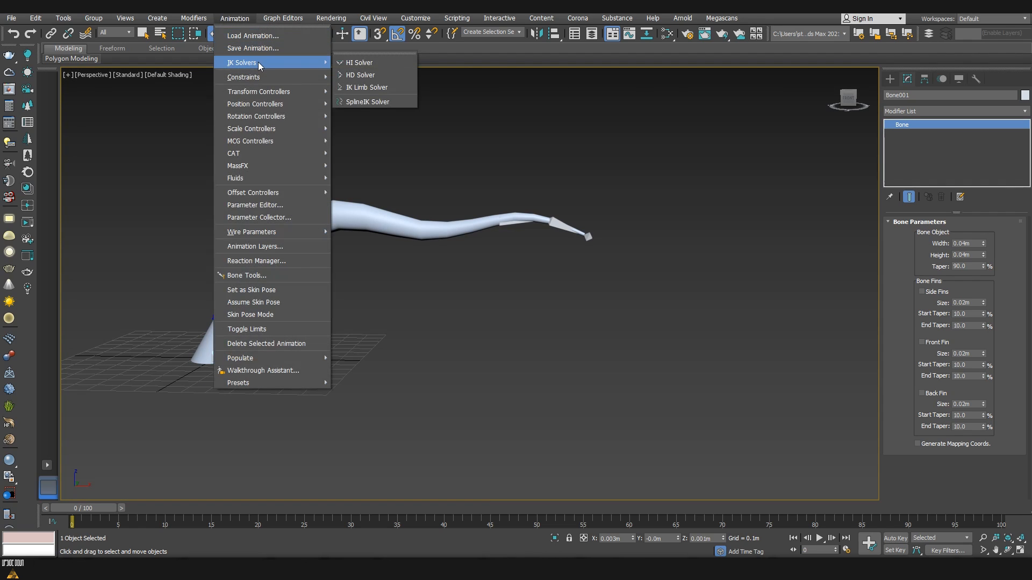
{"action": "left_click", "coordinate": [359, 62]}
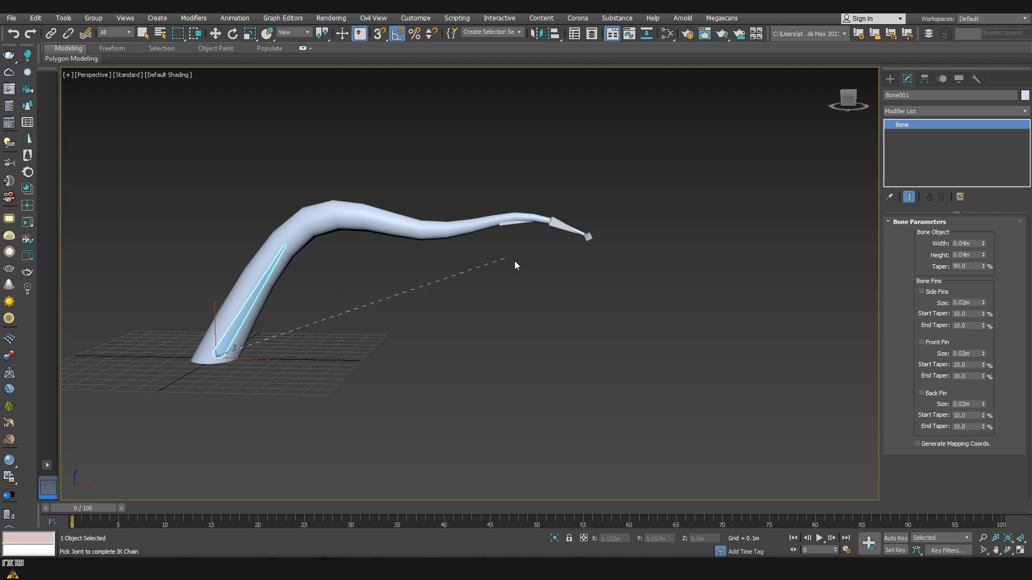
{"action": "left_click", "coordinate": [588, 237]}
{"action": "scroll", "coordinate": [588, 242], "scroll_direction": "up", "scroll_amount": 5}
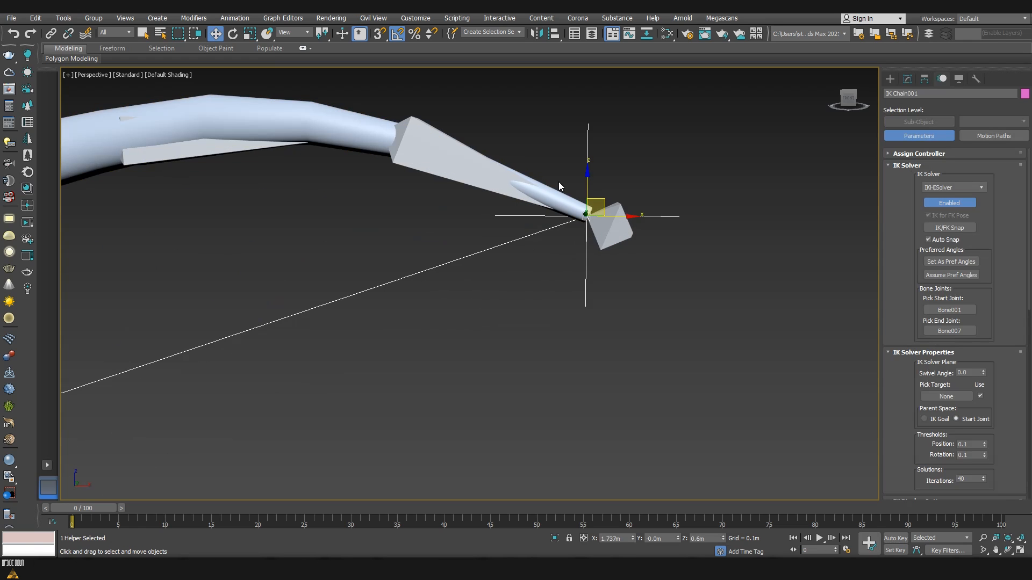
{"action": "scroll", "coordinate": [574, 246], "scroll_direction": "down", "scroll_amount": 5}
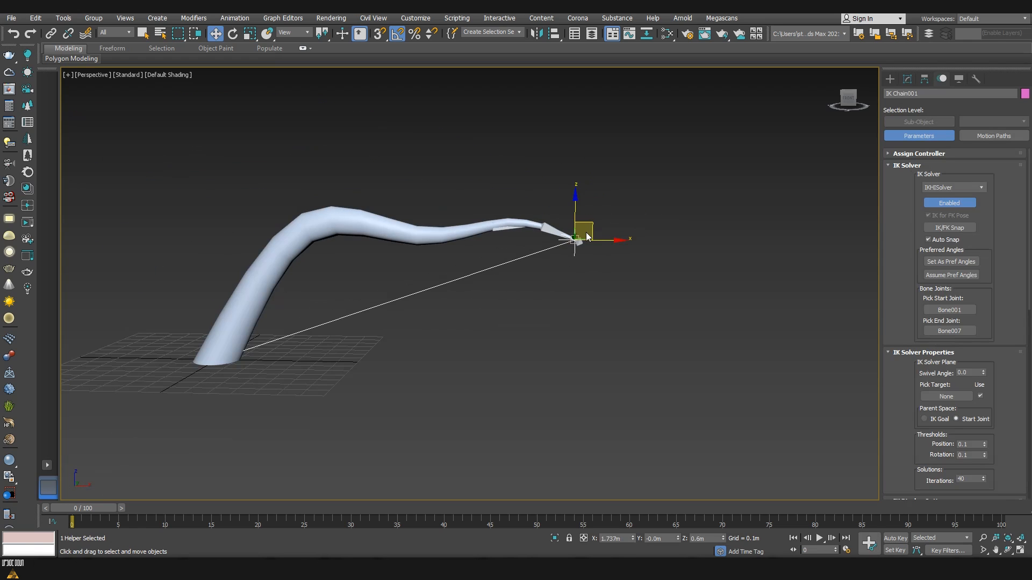
- Try moving the IK goal at the tentacle's tip in the XZ plane to test how the tentacle bends
{"action": "left_click_drag", "start_coordinate": [588, 226], "coordinate": [499, 251]}
{"action": "right_click", "coordinate": [499, 250]}
{"action": "left_click_drag", "start_coordinate": [595, 225], "coordinate": [562, 244]}
{"action": "middle_click_drag", "start_coordinate": [562, 245], "coordinate": [489, 305], "text": "alt"}
{"action": "middle_click_drag", "start_coordinate": [582, 257], "coordinate": [579, 249], "text": "alt"}
{"action": "middle_click_drag", "start_coordinate": [580, 249], "coordinate": [507, 267]}
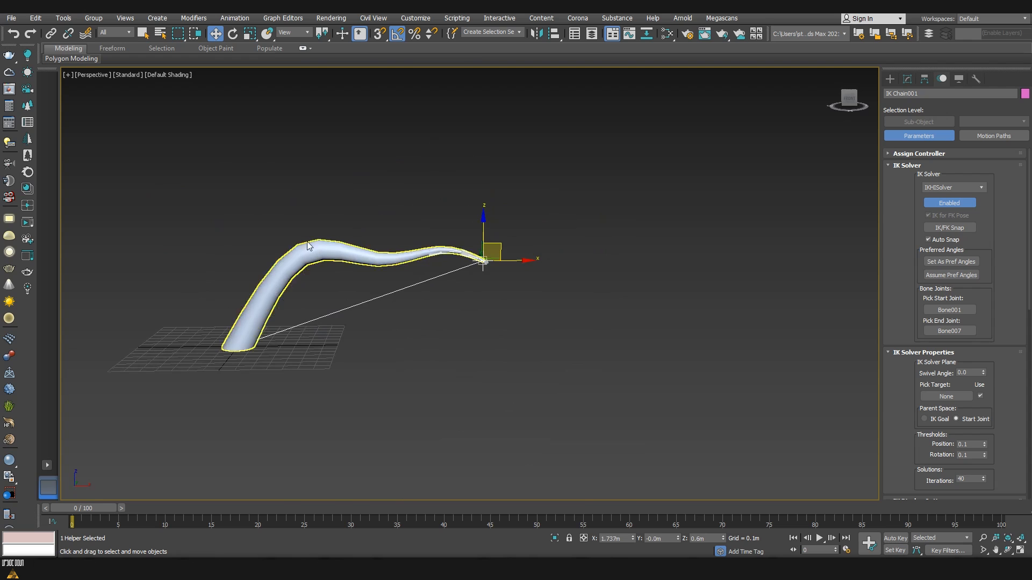
{"action": "middle_click_drag", "start_coordinate": [417, 273], "coordinate": [356, 266]}
{"action": "left_click_drag", "start_coordinate": [428, 246], "coordinate": [275, 281]}
{"action": "scroll", "coordinate": [396, 322], "scroll_direction": "up", "scroll_amount": 5}
{"action": "middle_click_drag", "start_coordinate": [275, 281], "coordinate": [383, 340]}
{"action": "scroll", "coordinate": [400, 334], "scroll_direction": "down", "scroll_amount": 5}
{"action": "mouse_move", "coordinate": [401, 316]}
{"action": "left_mouse_down"}
{"action": "mouse_move", "coordinate": [544, 288]}
{"action": "mouse_move", "coordinate": [540, 267]}
{"action": "mouse_move", "coordinate": [602, 288]}
{"action": "mouse_move", "coordinate": [432, 301]}
{"action": "mouse_move", "coordinate": [402, 318]}
{"action": "left_mouse_up"}
{"action": "middle_click_drag", "start_coordinate": [464, 343], "coordinate": [455, 300], "text": "alt"}
- Clear the selection and select the IK chain helper by its cross at the tentacle's tip
{"action": "left_click", "coordinate": [528, 338]}
{"action": "scroll", "coordinate": [454, 297], "scroll_direction": "up", "scroll_amount": 5}
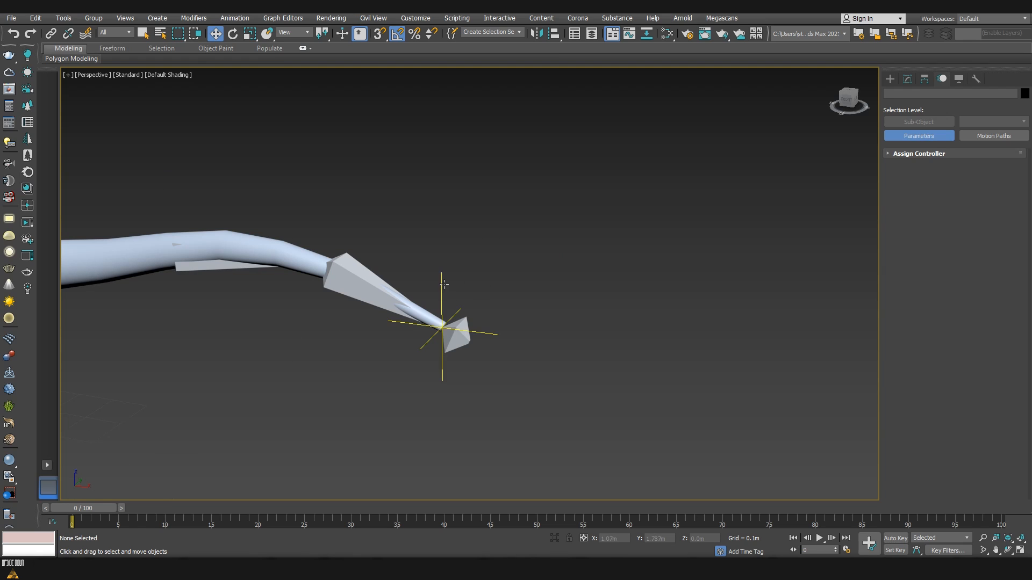
{"action": "left_click", "coordinate": [438, 283]}
{"action": "left_click", "coordinate": [477, 310]}
{"action": "left_click", "coordinate": [448, 303]}
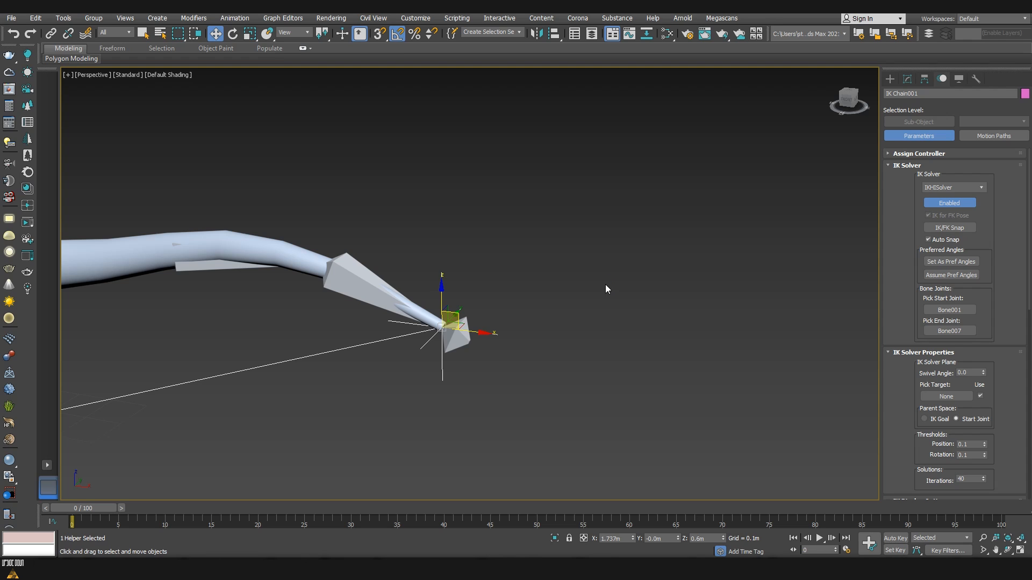
{"action": "scroll", "coordinate": [494, 299], "scroll_direction": "down", "scroll_amount": 3}
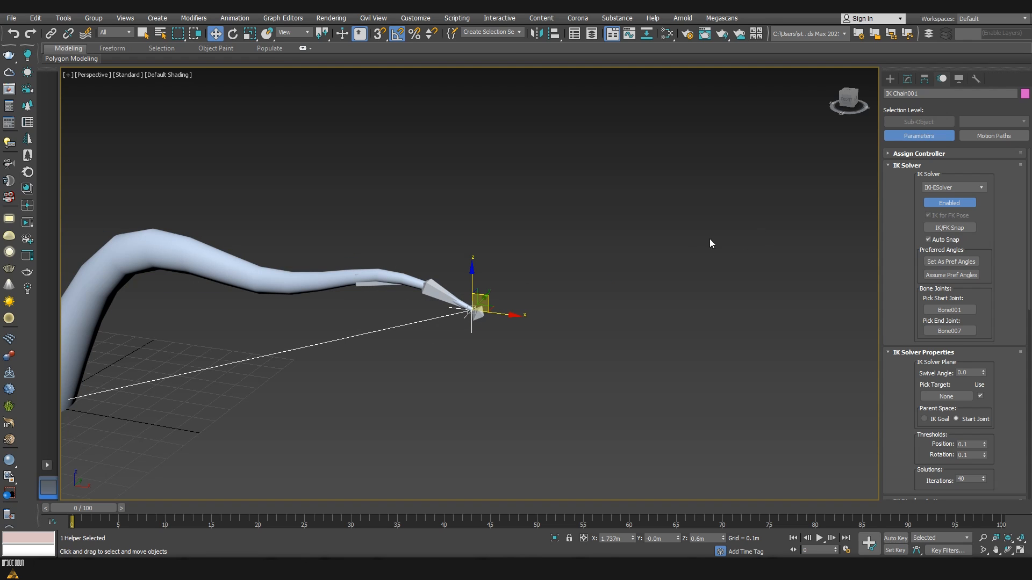
- Draw a closed, grid-snapped triangle with the Line tool around the tentacle's tip in Top view, from 1.7 m to 2.0 m along X
{"action": "left_click", "coordinate": [576, 299]}
{"action": "key", "text": "t"}
{"action": "scroll", "coordinate": [283, 320], "scroll_direction": "down", "scroll_amount": 2}
{"action": "left_click", "coordinate": [889, 79]}
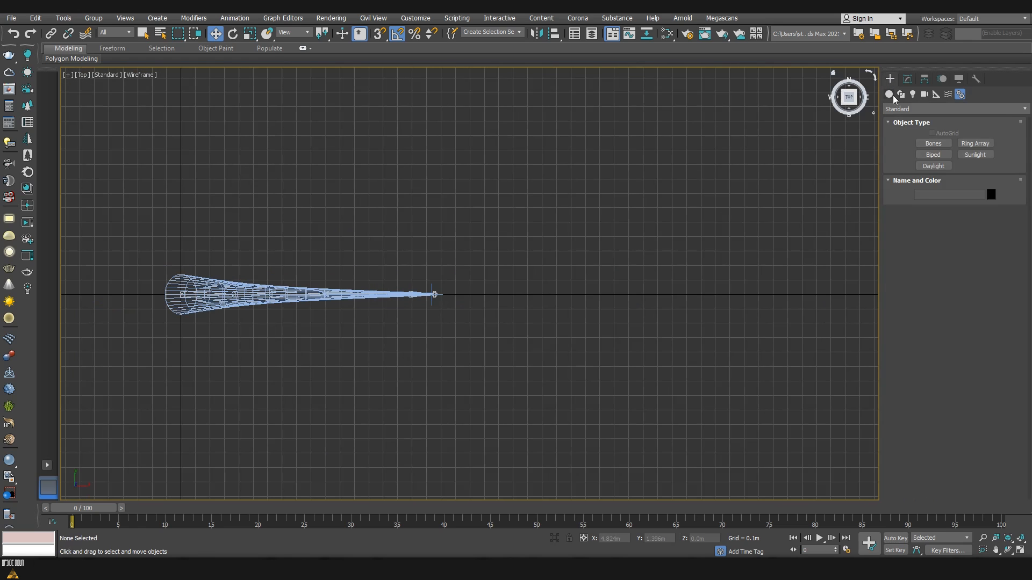
{"action": "left_click", "coordinate": [901, 94]}
{"action": "left_click", "coordinate": [933, 152]}
{"action": "scroll", "coordinate": [448, 302], "scroll_direction": "up", "scroll_amount": 5}
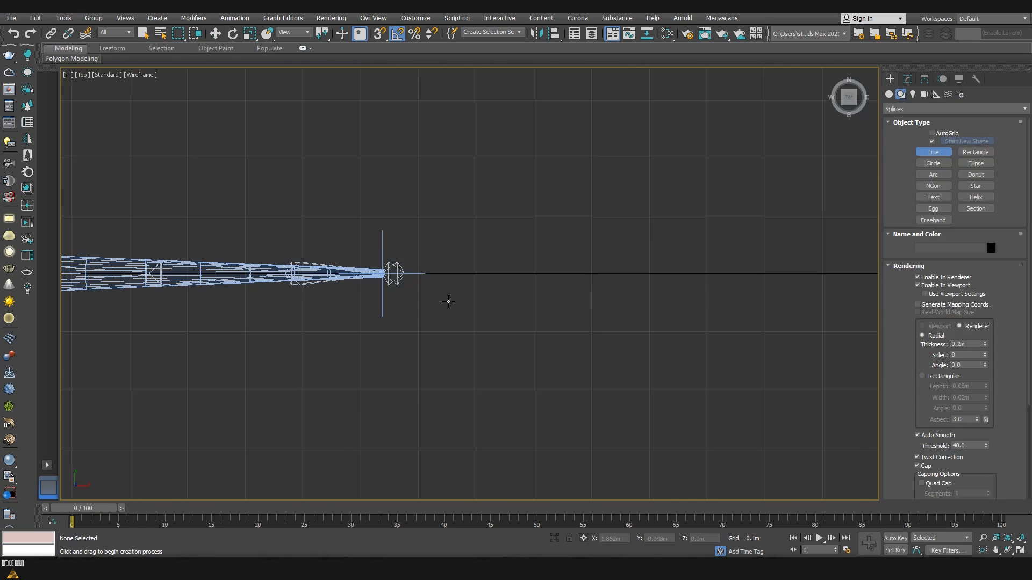
{"action": "key", "text": "s"}
{"action": "left_click", "coordinate": [360, 216]}
{"action": "left_click", "coordinate": [534, 274]}
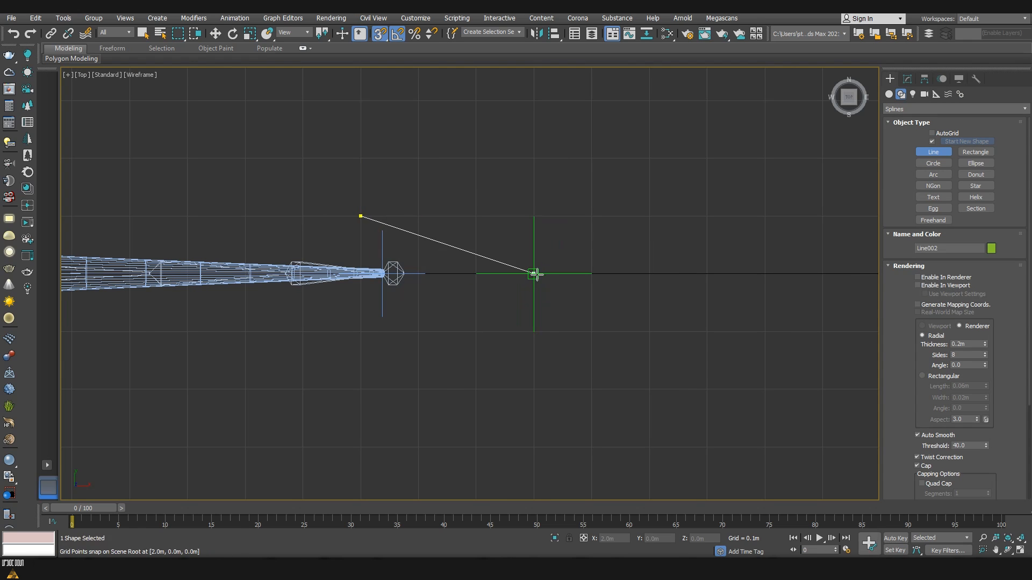
{"action": "left_click", "coordinate": [361, 331]}
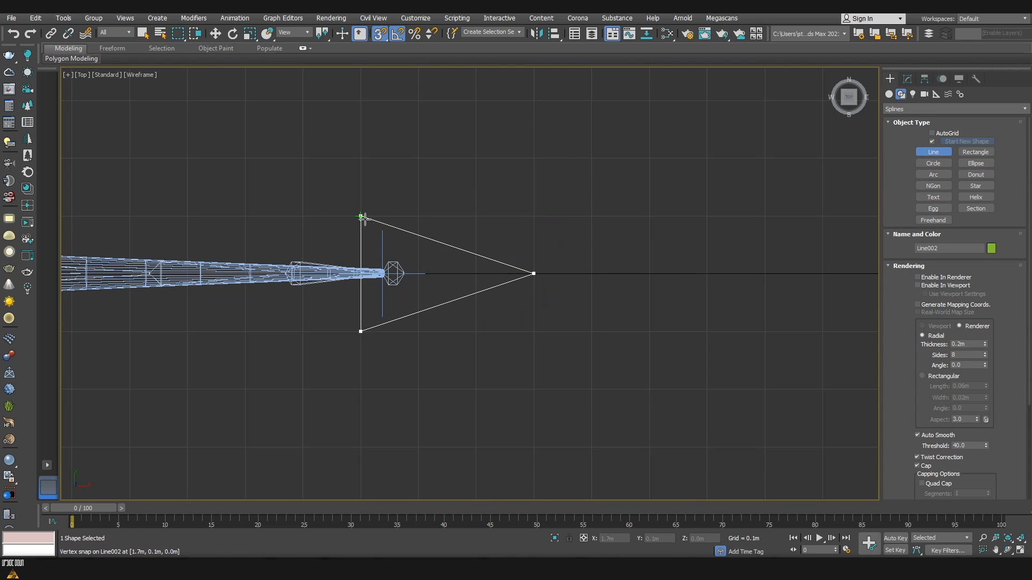
{"action": "left_click", "coordinate": [362, 217]}
{"action": "left_click", "coordinate": [495, 293]}
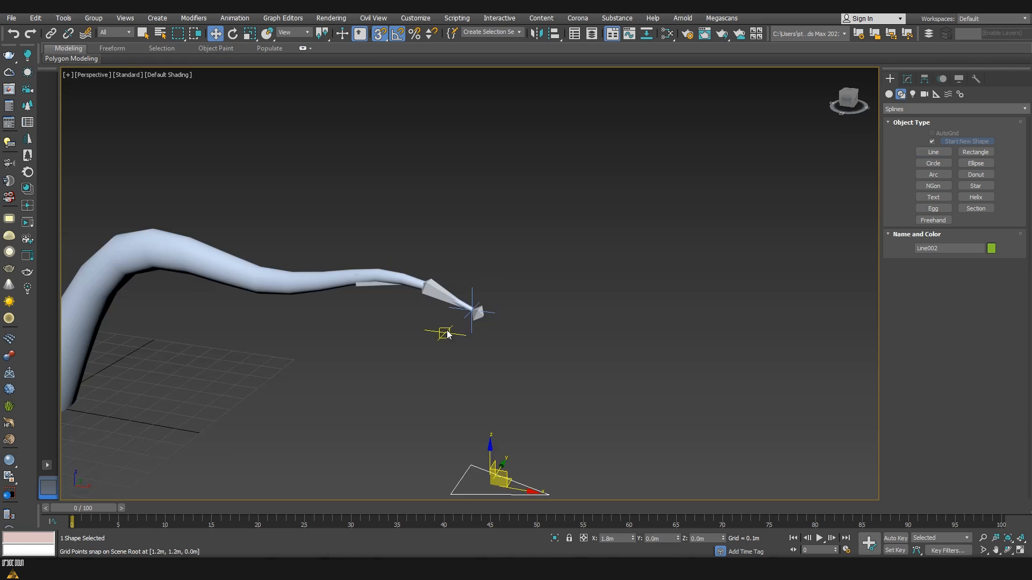
- Turn snapping off and raise the triangle to about Z 0.775 m, just above the tentacle's tip in Perspective view
{"action": "key", "text": "p"}
{"action": "scroll", "coordinate": [481, 354], "scroll_direction": "up", "scroll_amount": 3}
{"action": "key", "text": "s"}
{"action": "middle_click_drag", "start_coordinate": [470, 365], "coordinate": [448, 373], "text": "alt"}
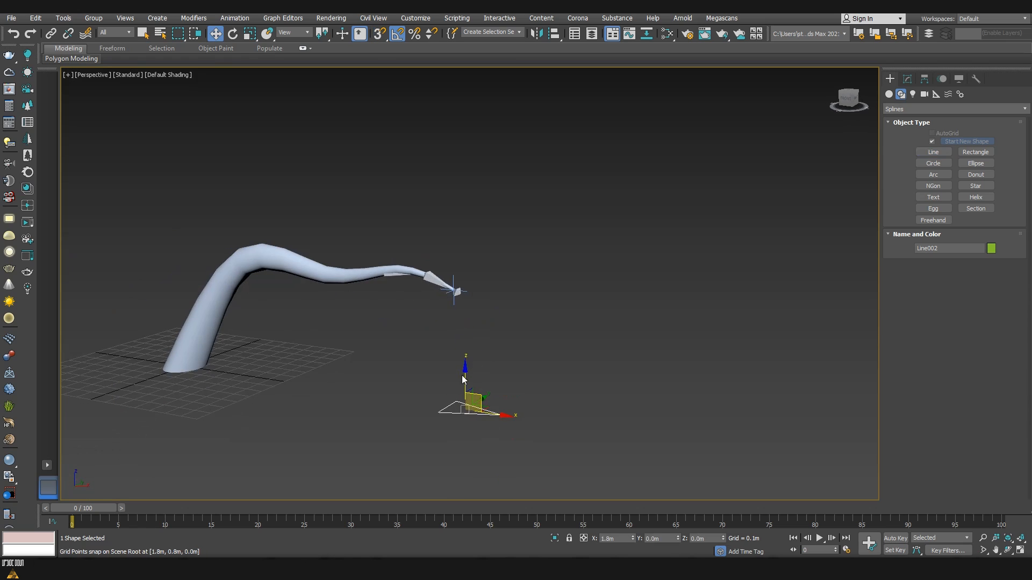
{"action": "scroll", "coordinate": [448, 373], "scroll_direction": "up", "scroll_amount": 3}
{"action": "left_click_drag", "start_coordinate": [462, 374], "coordinate": [462, 175]}
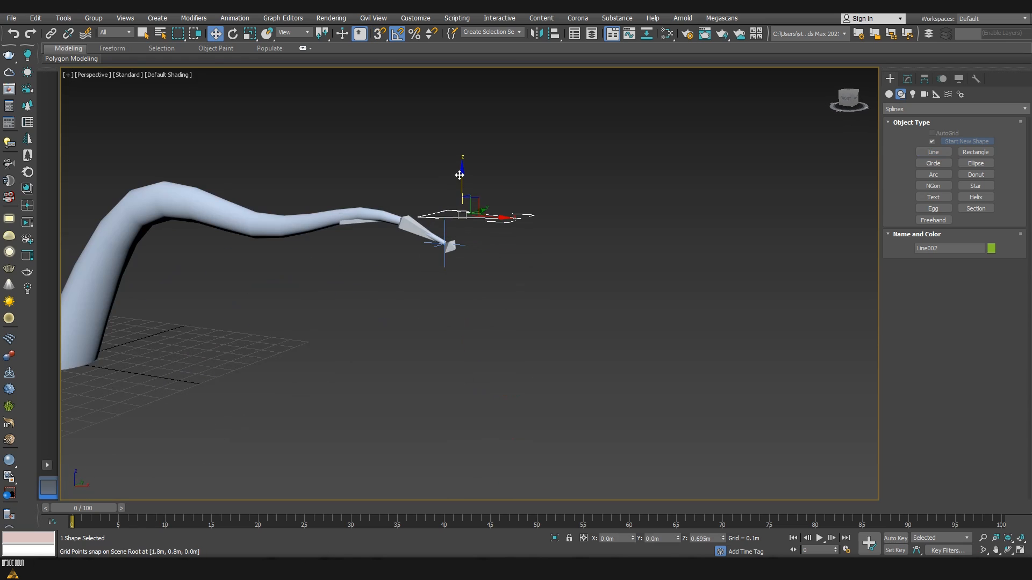
{"action": "middle_click_drag", "start_coordinate": [462, 175], "coordinate": [472, 207], "text": "alt"}
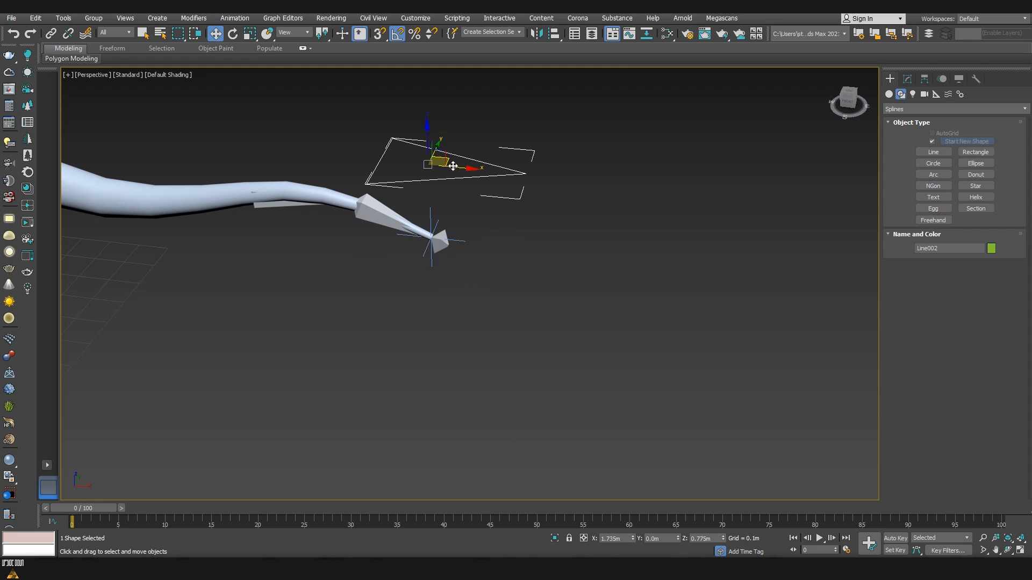
- Select the IK chain helper at the tip and link it to the triangle as its parent
{"action": "left_click", "coordinate": [457, 241]}
{"action": "left_click", "coordinate": [462, 282]}
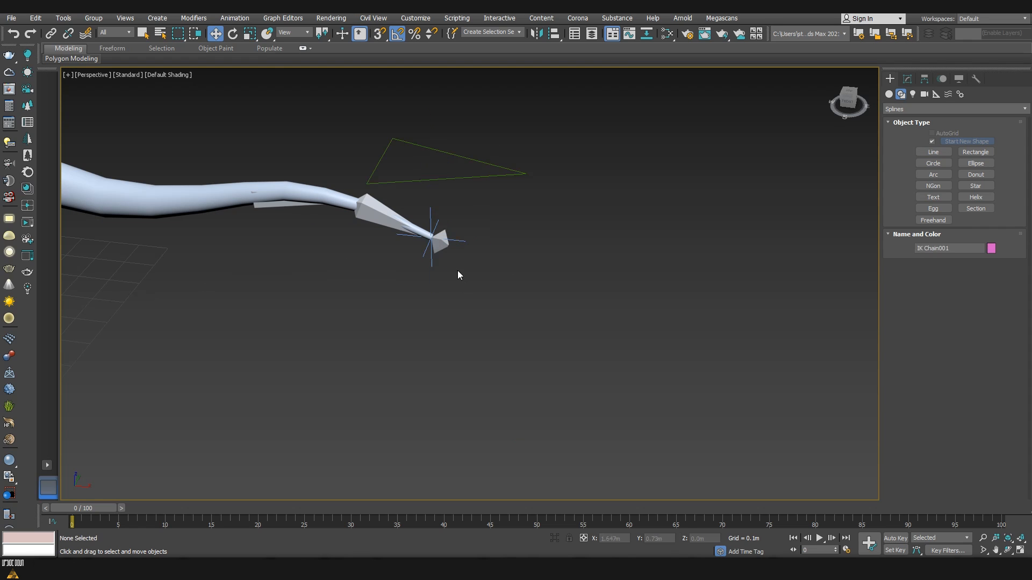
{"action": "left_click", "coordinate": [430, 216]}
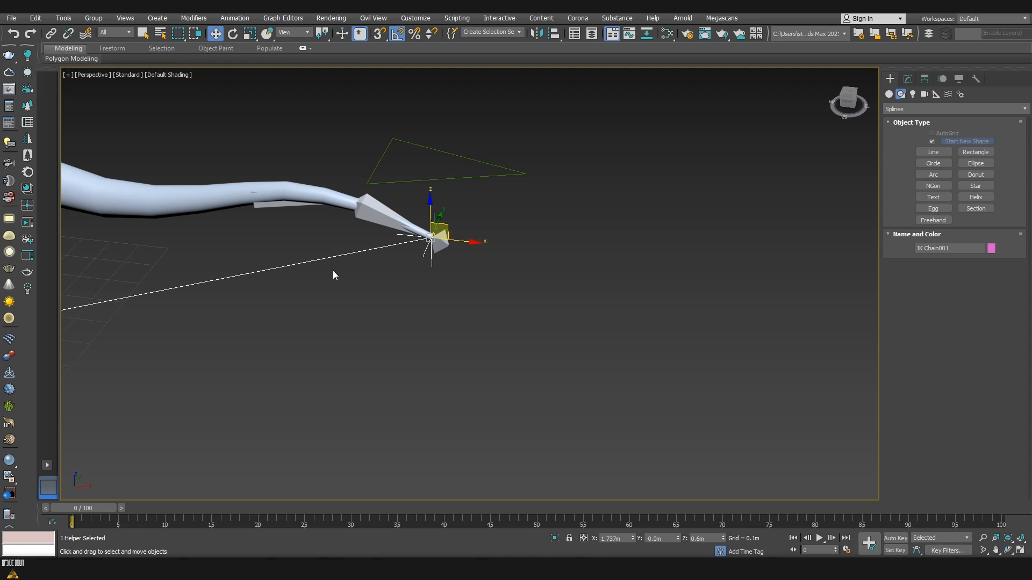
{"action": "left_click", "coordinate": [52, 34]}
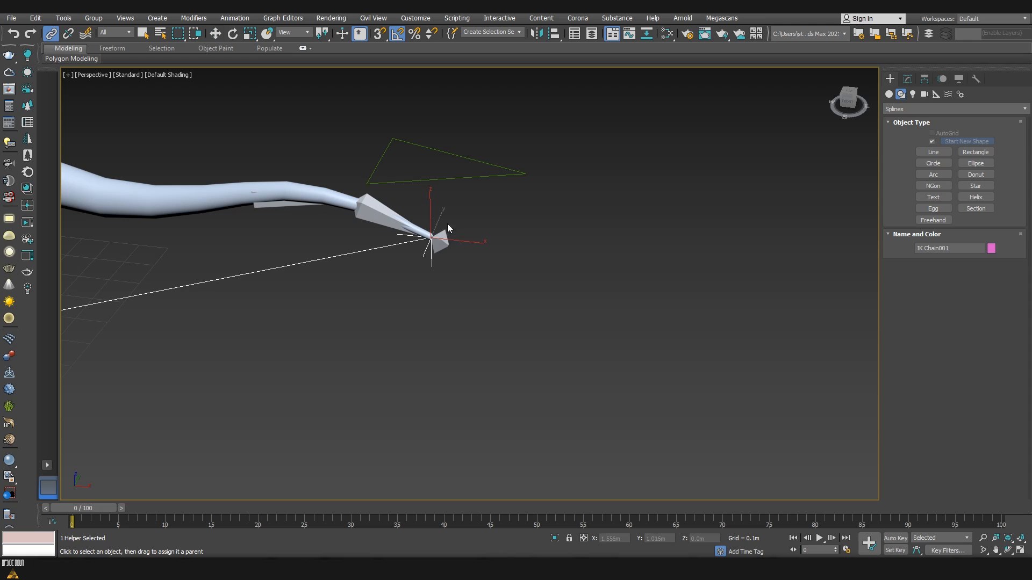
{"action": "mouse_move", "coordinate": [467, 184]}
{"action": "left_mouse_down"}
{"action": "mouse_move", "coordinate": [438, 223]}
{"action": "mouse_move", "coordinate": [476, 183]}
{"action": "left_mouse_up"}
{"action": "right_click", "coordinate": [486, 257]}
- Select the triangle control and move it in the XZ plane to test the linked tentacle
{"action": "left_click", "coordinate": [473, 209]}
{"action": "left_click", "coordinate": [470, 177]}
{"action": "scroll", "coordinate": [468, 212], "scroll_direction": "down", "scroll_amount": 3}
{"action": "middle_click_drag", "start_coordinate": [455, 210], "coordinate": [498, 241]}
{"action": "key", "text": "w"}
{"action": "left_click_drag", "start_coordinate": [498, 241], "coordinate": [463, 256]}
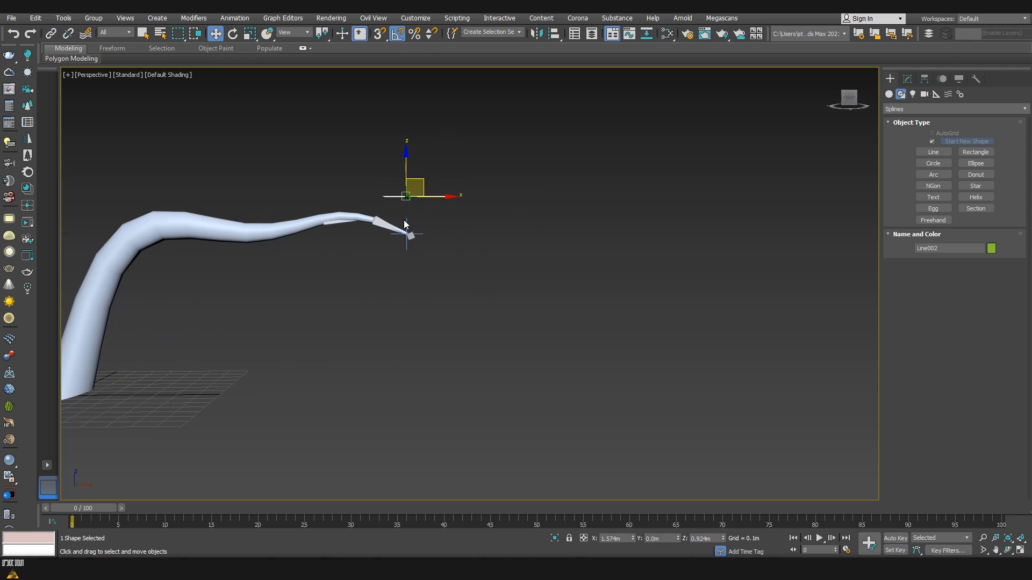
{"action": "left_click_drag", "start_coordinate": [419, 179], "coordinate": [458, 219]}
- Test rotating the triangle control and reposition it above the tip at about X 1.673 m and Z 0.701 m
{"action": "key", "text": "e"}
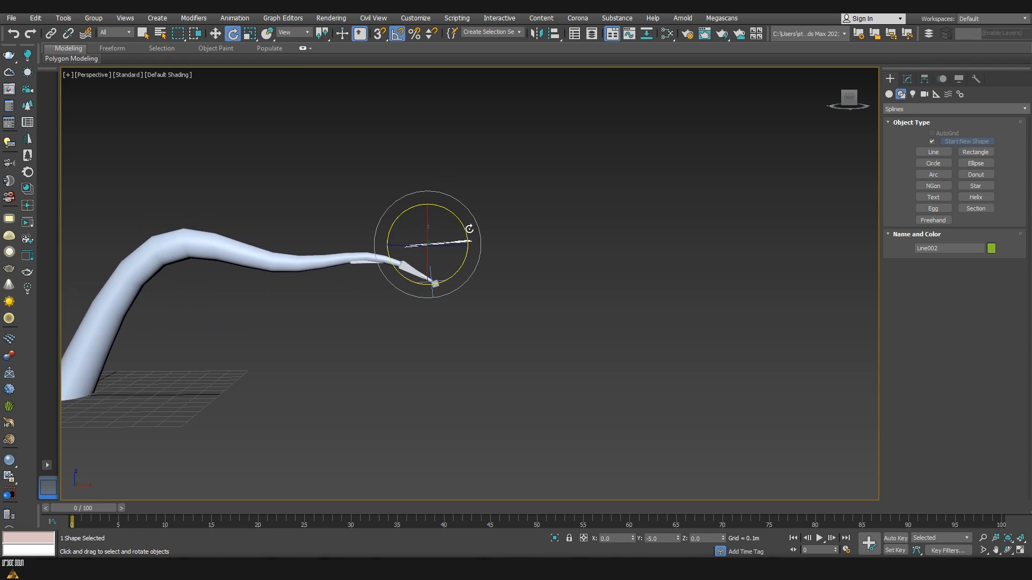
{"action": "middle_click_drag", "start_coordinate": [459, 219], "coordinate": [421, 243], "text": "alt"}
{"action": "left_click_drag", "start_coordinate": [424, 244], "coordinate": [442, 269]}
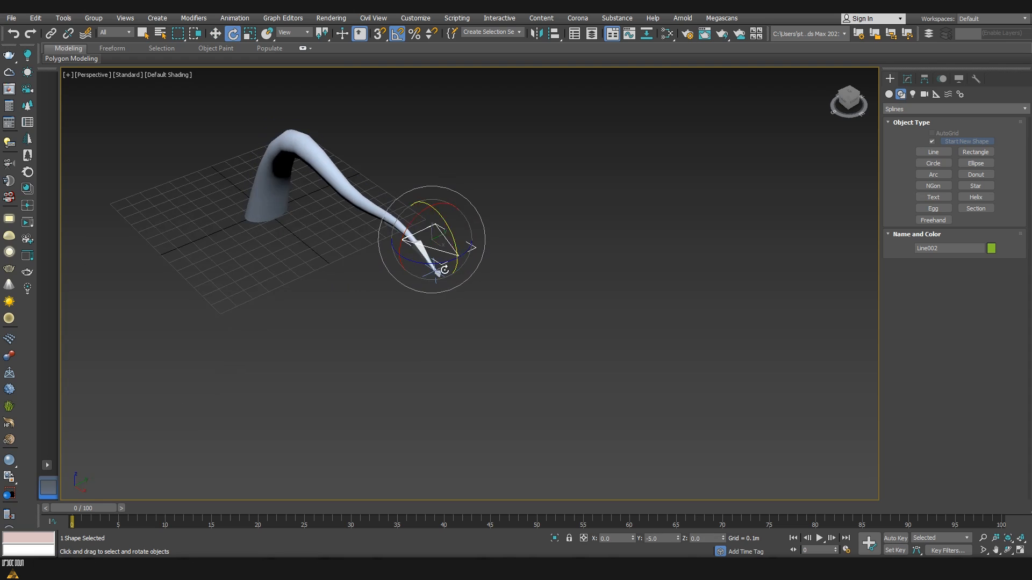
{"action": "middle_click_drag", "start_coordinate": [442, 269], "coordinate": [402, 268], "text": "alt"}
{"action": "key", "text": "w"}
{"action": "left_click_drag", "start_coordinate": [450, 241], "coordinate": [448, 278]}
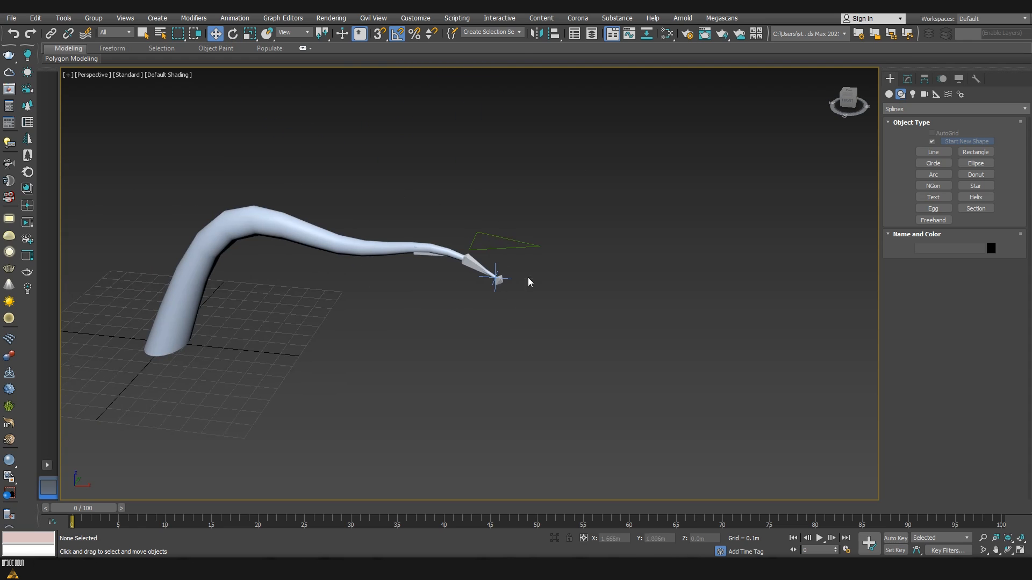
- Display the triangle spline as solid geometry in the viewport with a radial thickness of 0.017 m
{"action": "left_click_drag", "start_coordinate": [520, 262], "coordinate": [527, 260]}
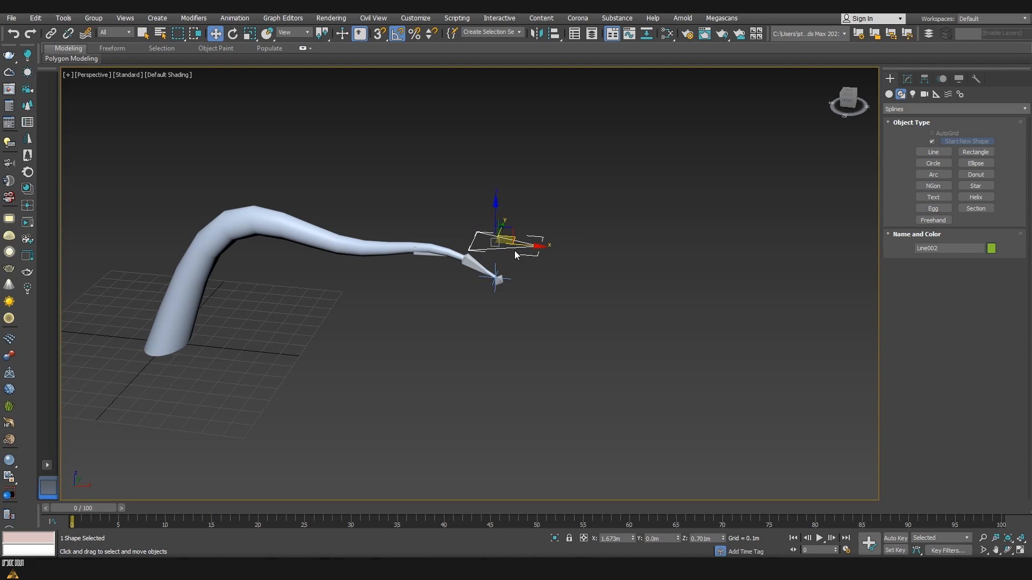
{"action": "scroll", "coordinate": [475, 259], "scroll_direction": "up", "scroll_amount": 4}
{"action": "left_click", "coordinate": [532, 269]}
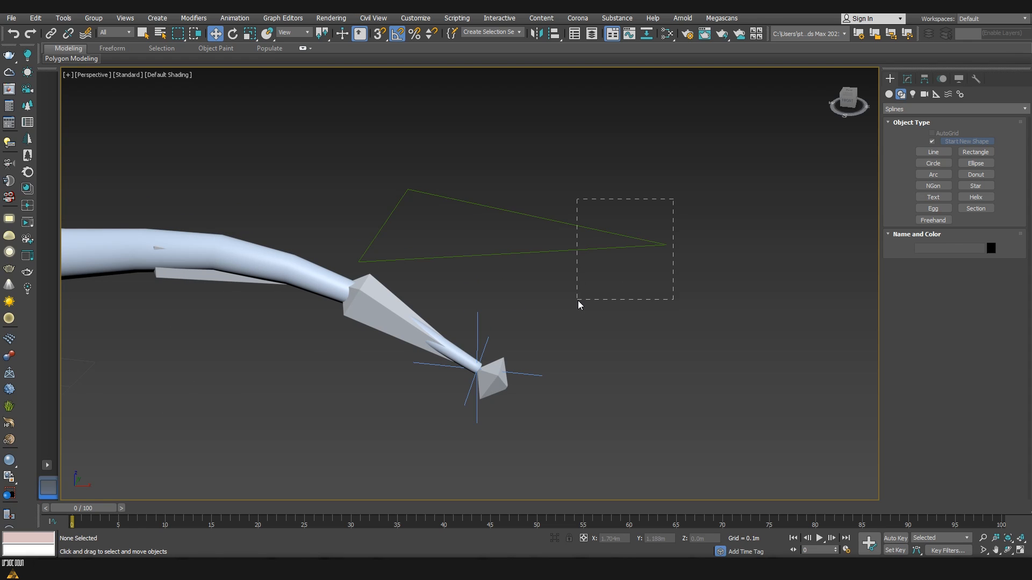
{"action": "left_click_drag", "start_coordinate": [578, 301], "coordinate": [578, 301]}
{"action": "left_click", "coordinate": [908, 79]}
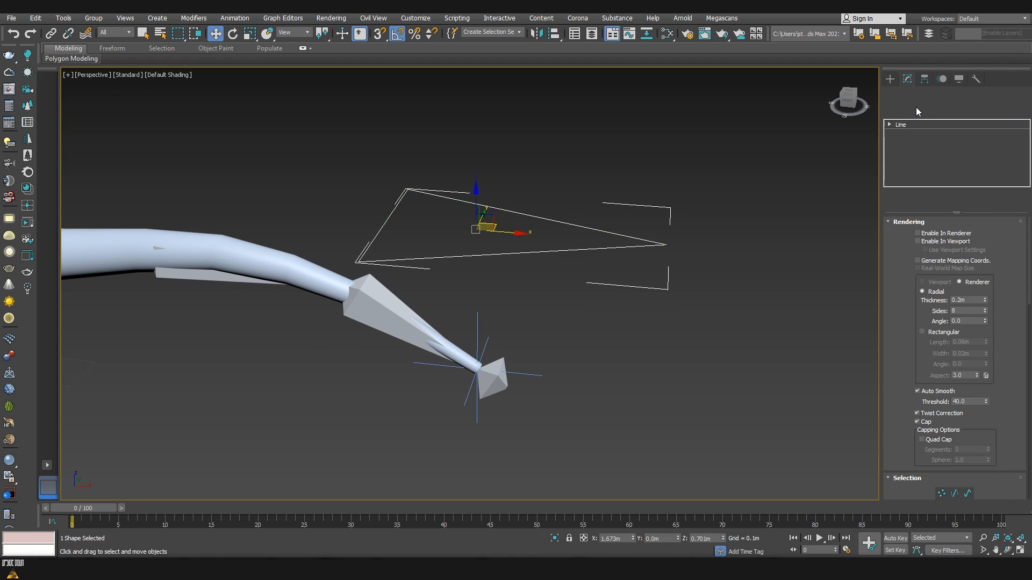
{"action": "left_click", "coordinate": [917, 233]}
{"action": "left_click", "coordinate": [917, 241]}
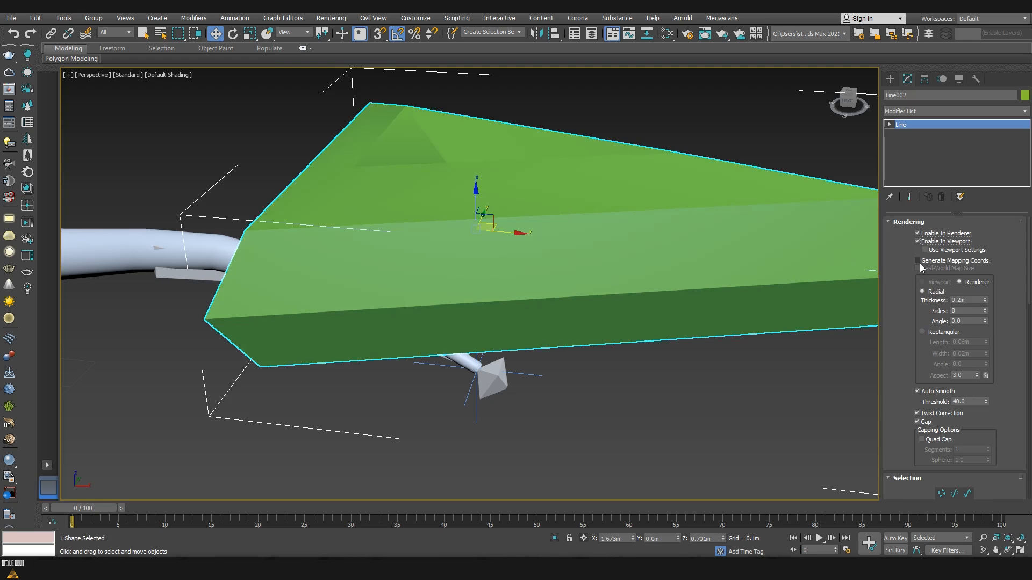
{"action": "right_click", "coordinate": [985, 299]}
{"action": "left_click_drag", "start_coordinate": [988, 298], "coordinate": [982, 211]}
{"action": "middle_click_drag", "start_coordinate": [618, 252], "coordinate": [489, 251], "text": "alt"}
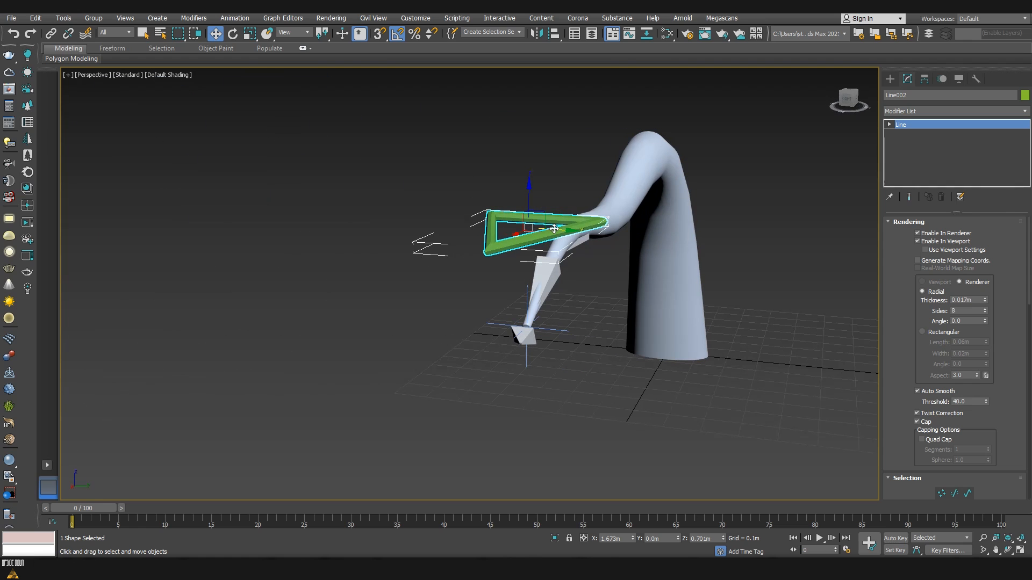
{"action": "middle_click_drag", "start_coordinate": [613, 258], "coordinate": [530, 285], "text": "alt"}
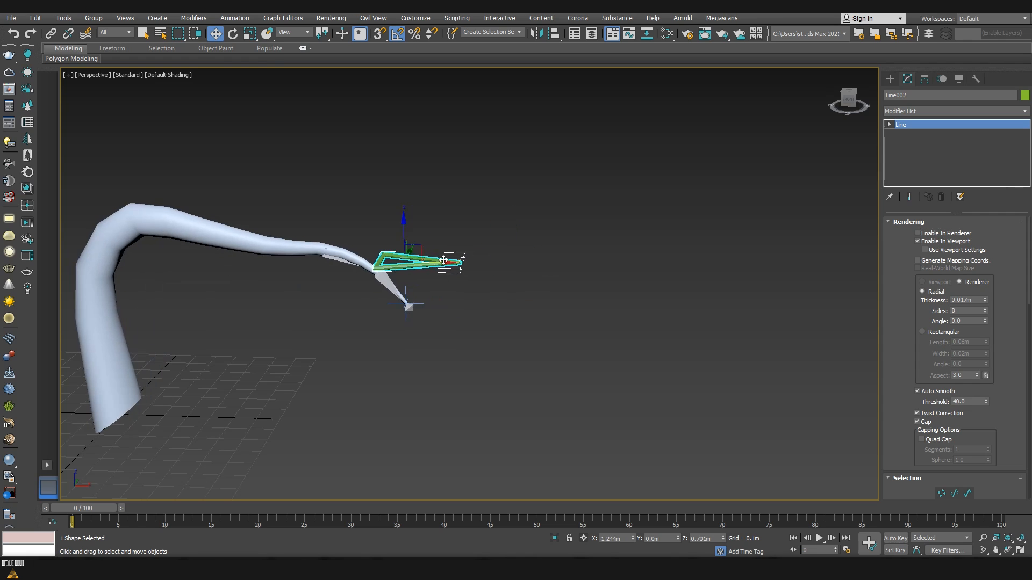
- Turn on Auto Key with the triangle control selected at frame 0
{"action": "middle_click_drag", "start_coordinate": [586, 317], "coordinate": [633, 322]}
{"action": "scroll", "coordinate": [633, 321], "scroll_direction": "down", "scroll_amount": 3}
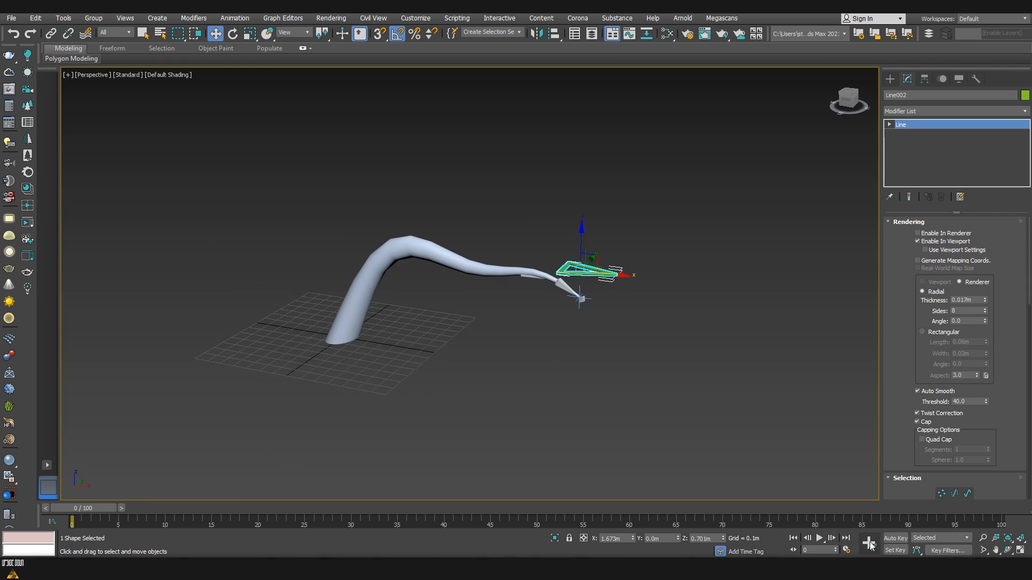
{"action": "left_click", "coordinate": [895, 538]}
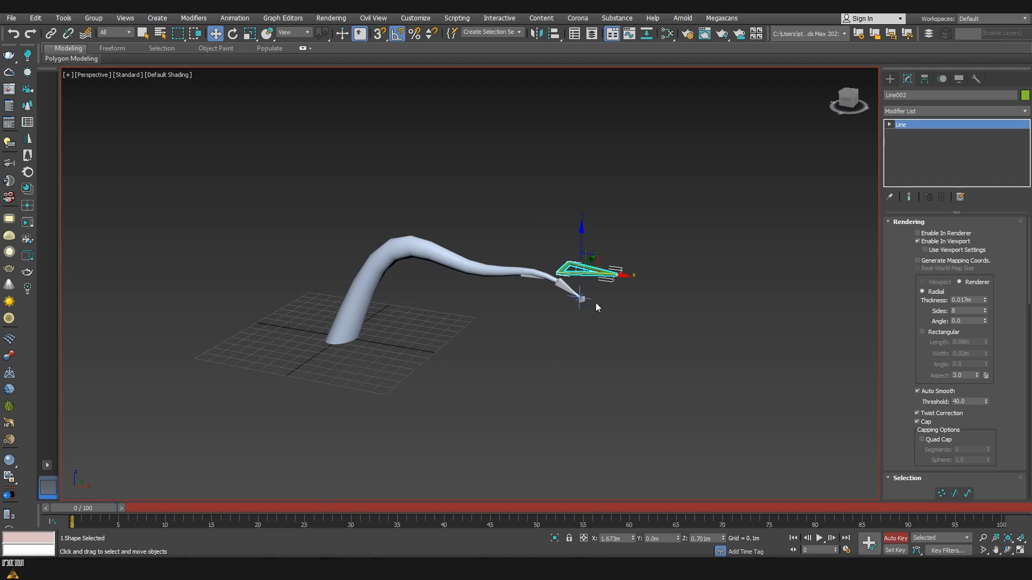
{"action": "middle_click_drag", "start_coordinate": [567, 323], "coordinate": [533, 303]}
{"action": "mouse_move", "coordinate": [534, 275]}
{"action": "left_mouse_down"}
{"action": "mouse_move", "coordinate": [355, 217]}
{"action": "mouse_move", "coordinate": [400, 241]}
{"action": "mouse_move", "coordinate": [535, 275]}
{"action": "left_mouse_up"}
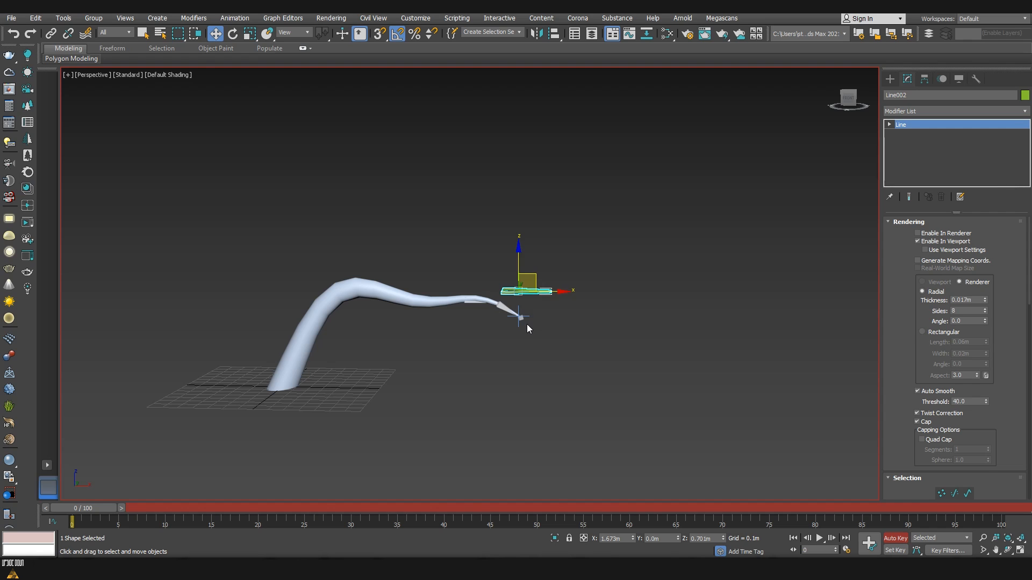
- Key the triangle control up and back toward the tentacle's base at frame 40 and at X 1.936 m, Z 0.217 m at frame 60, and play it
{"action": "left_click_drag", "start_coordinate": [92, 509], "coordinate": [371, 507]}
{"action": "key", "text": "w"}
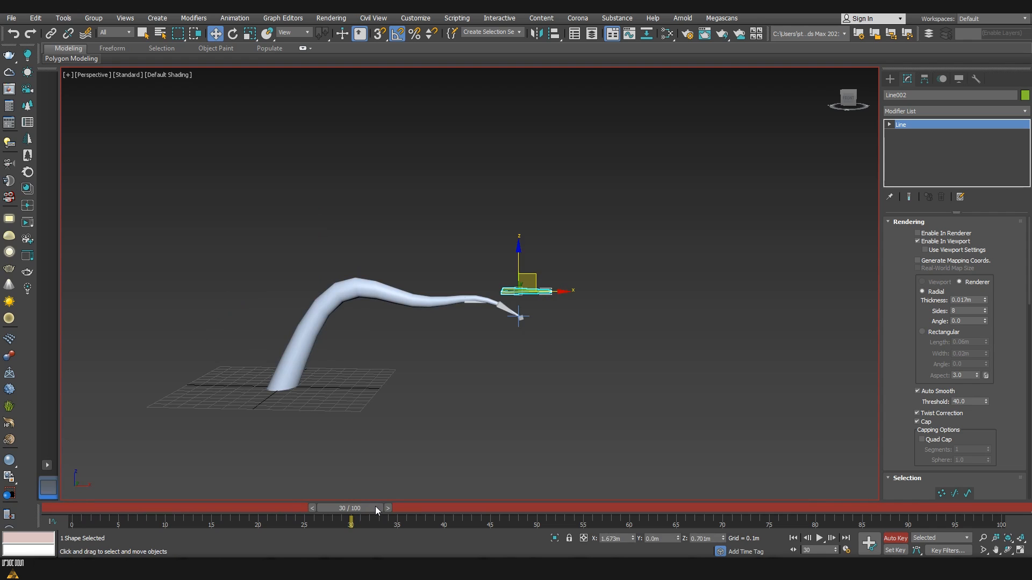
{"action": "left_click_drag", "start_coordinate": [375, 507], "coordinate": [469, 507]}
{"action": "left_click_drag", "start_coordinate": [535, 273], "coordinate": [359, 212]}
{"action": "left_click_drag", "start_coordinate": [459, 508], "coordinate": [634, 506]}
{"action": "left_click_drag", "start_coordinate": [349, 199], "coordinate": [573, 349]}
{"action": "left_click_drag", "start_coordinate": [641, 508], "coordinate": [81, 507]}
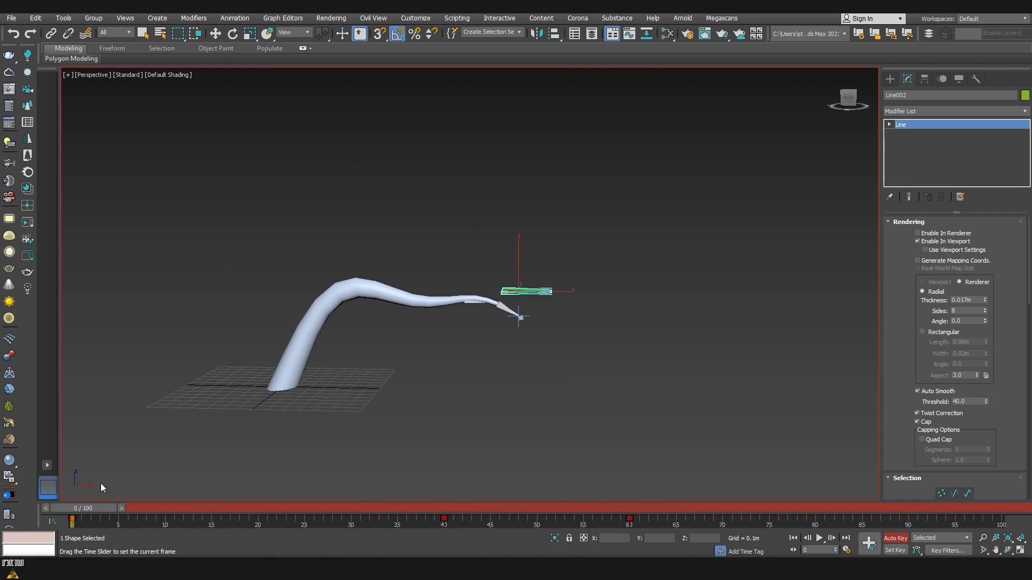
{"action": "key", "text": "w"}
{"action": "left_click", "coordinate": [819, 538]}
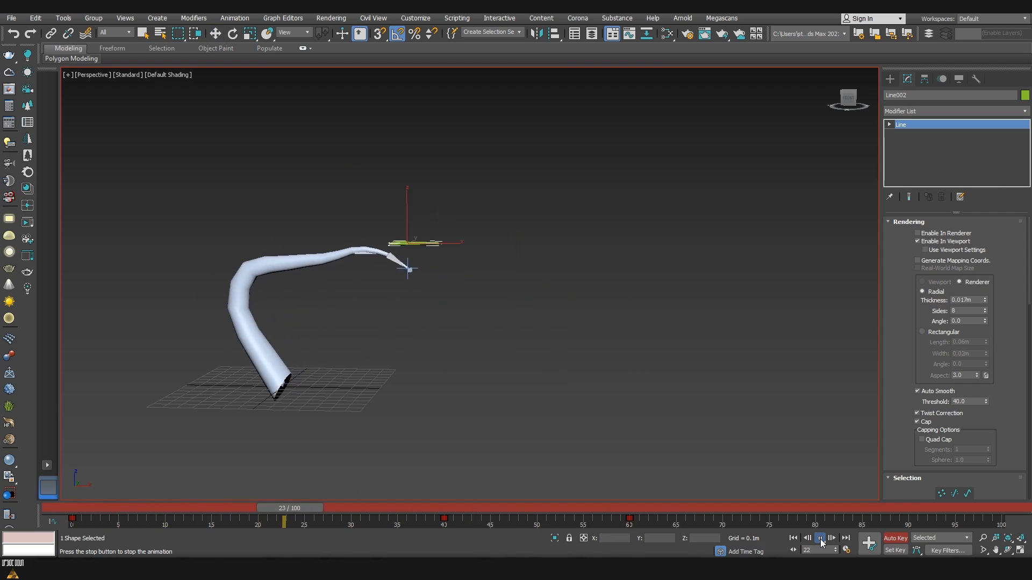
{"action": "left_click", "coordinate": [820, 539]}
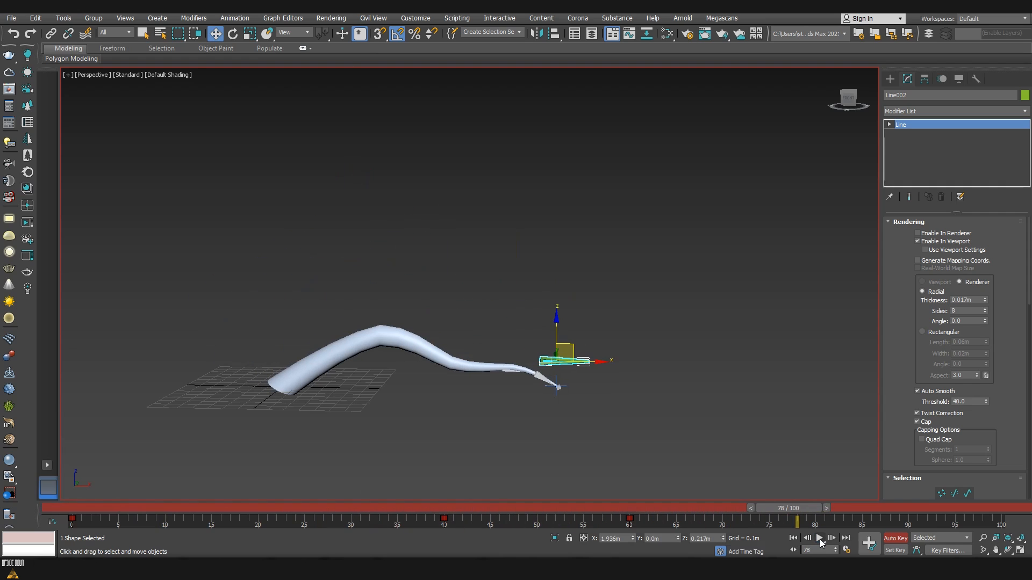
- Move the triangle control's second key to frame 25 and its third key to frame 30, checking the timing with playback
{"action": "left_click_drag", "start_coordinate": [798, 508], "coordinate": [504, 509]}
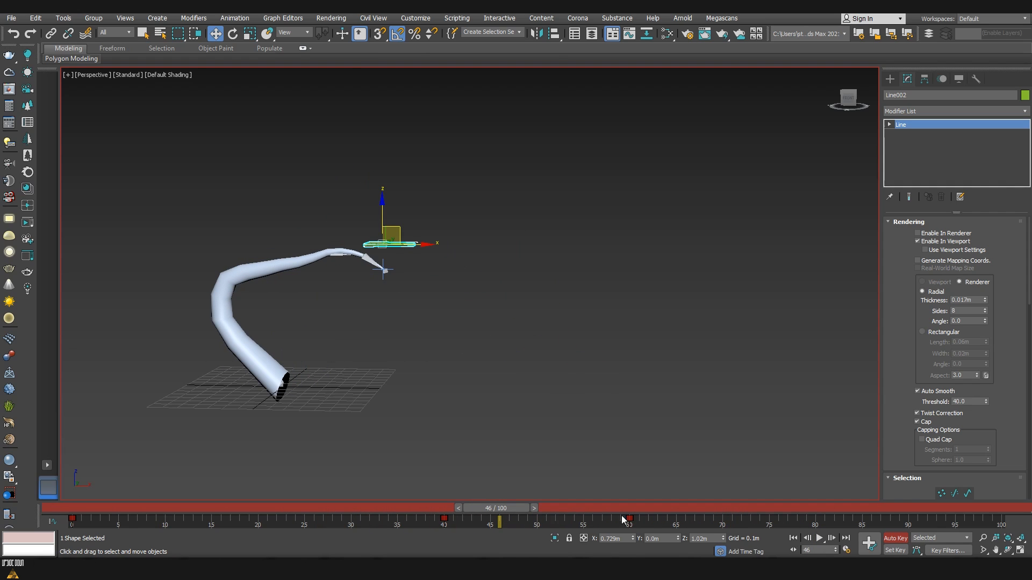
{"action": "left_click_drag", "start_coordinate": [630, 519], "coordinate": [305, 521]}
{"action": "left_click_drag", "start_coordinate": [400, 511], "coordinate": [38, 515]}
{"action": "left_click", "coordinate": [815, 539]}
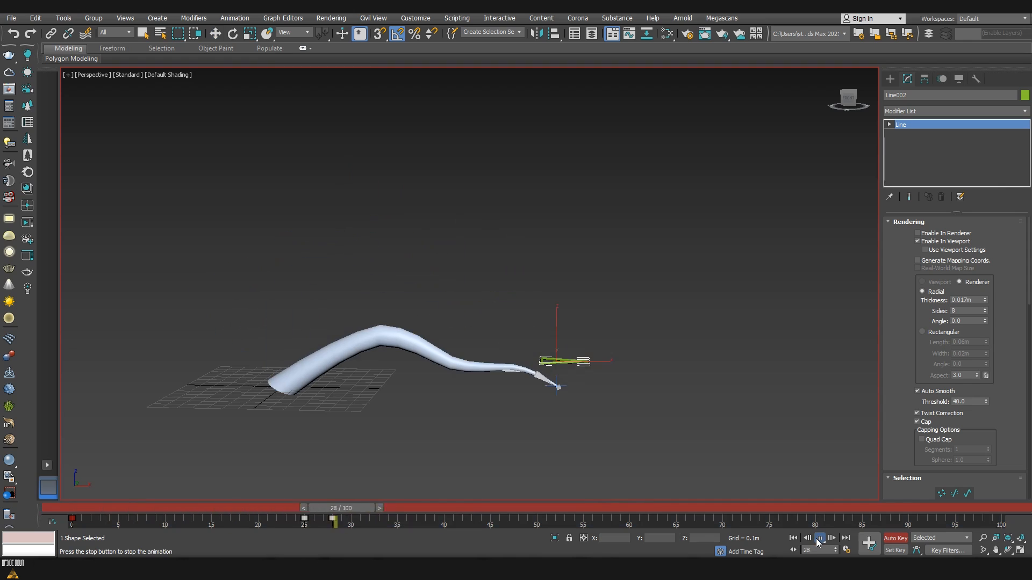
{"action": "left_click", "coordinate": [816, 538]}
{"action": "left_click_drag", "start_coordinate": [332, 519], "coordinate": [351, 519]}
{"action": "left_click_drag", "start_coordinate": [491, 508], "coordinate": [60, 514]}
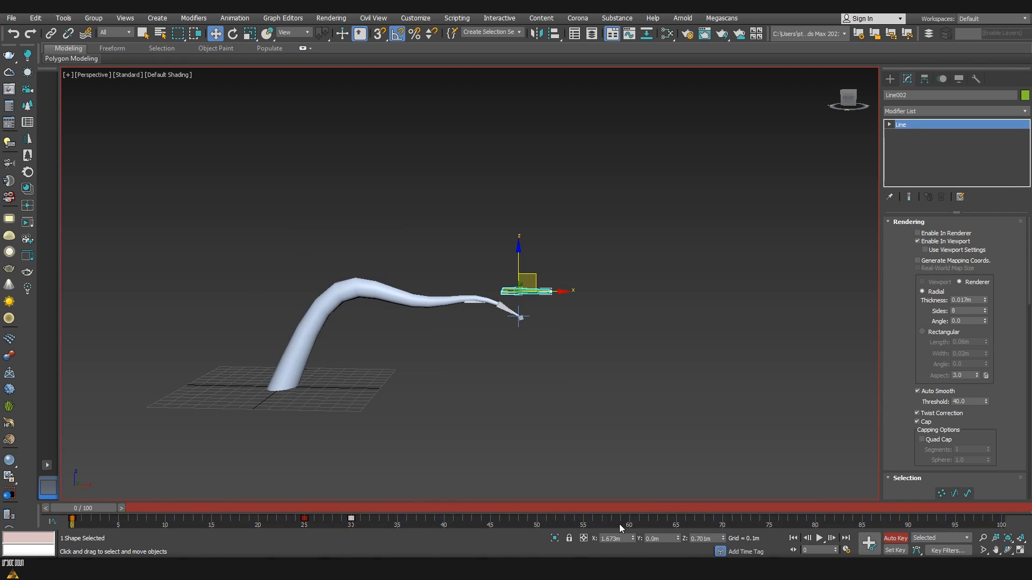
{"action": "left_click", "coordinate": [817, 539]}
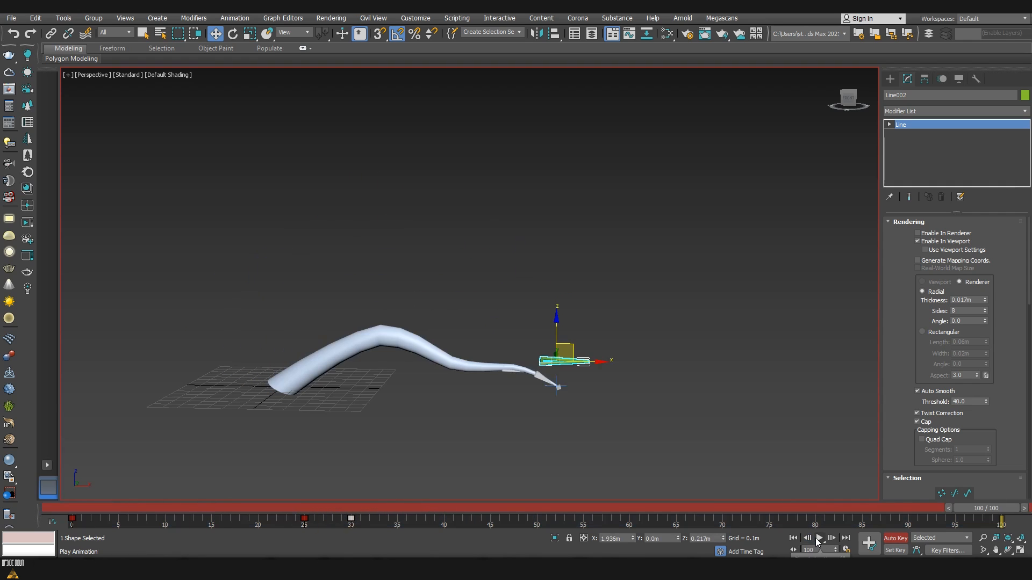
{"action": "left_click", "coordinate": [817, 538]}
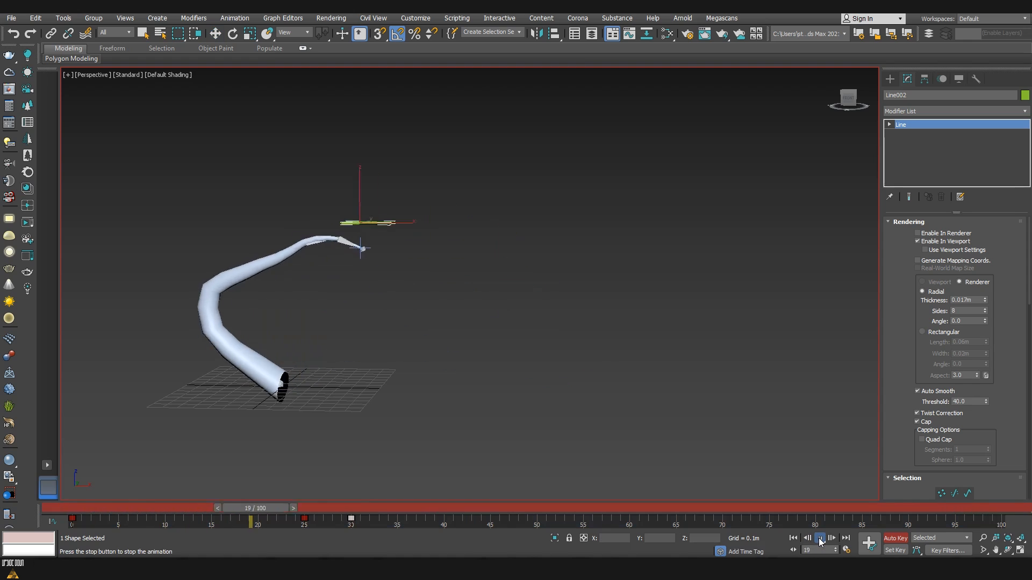
{"action": "left_click", "coordinate": [820, 538]}
- At frame 31, key a rotation of the triangle control of about X -2.6°, Y 33.1° and Z -24.6°
{"action": "left_click_drag", "start_coordinate": [528, 505], "coordinate": [388, 507]}
{"action": "key", "text": "w"}
{"action": "scroll", "coordinate": [560, 375], "scroll_direction": "up", "scroll_amount": 3}
{"action": "middle_click_drag", "start_coordinate": [560, 375], "coordinate": [556, 350]}
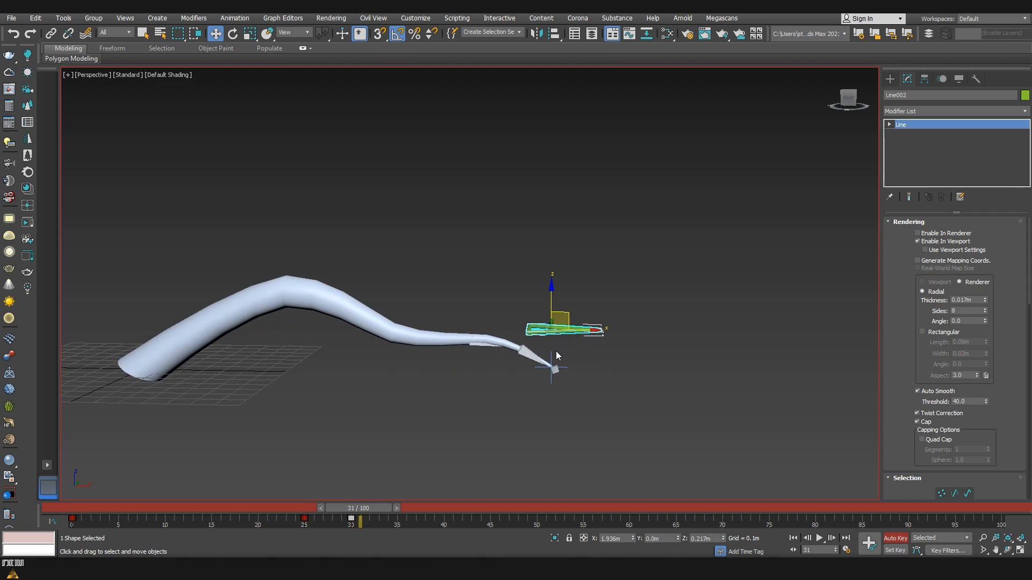
{"action": "key", "text": "e"}
{"action": "left_click_drag", "start_coordinate": [585, 309], "coordinate": [591, 320]}
{"action": "middle_click_drag", "start_coordinate": [591, 321], "coordinate": [559, 352], "text": "alt"}
{"action": "left_click_drag", "start_coordinate": [559, 352], "coordinate": [543, 348]}
{"action": "key", "text": "w"}
{"action": "middle_click_drag", "start_coordinate": [543, 348], "coordinate": [562, 330], "text": "alt"}
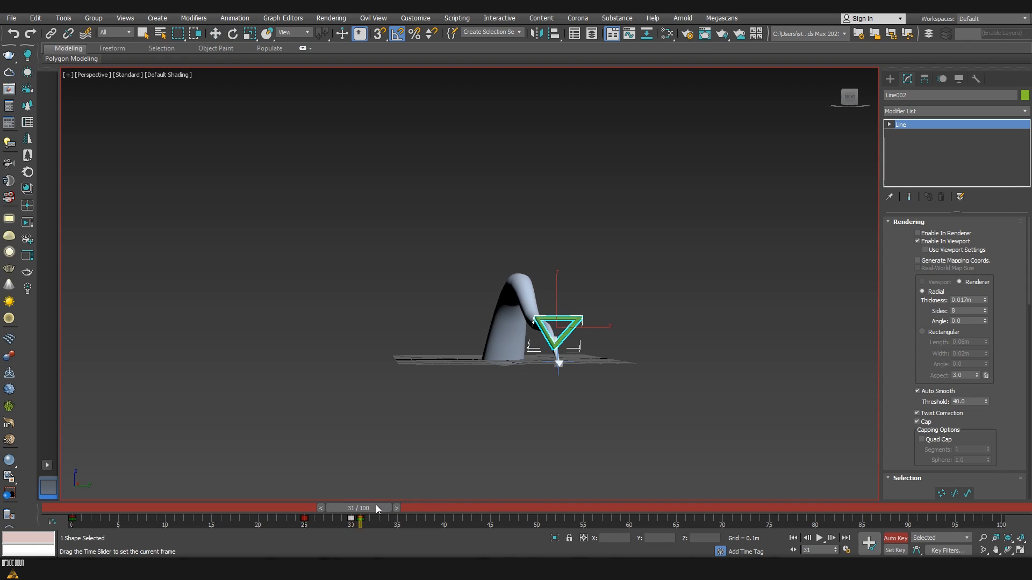
{"action": "key", "text": "ctrl+z"}
{"action": "left_click_drag", "start_coordinate": [377, 504], "coordinate": [382, 508]}
{"action": "key", "text": "e"}
{"action": "left_click_drag", "start_coordinate": [547, 348], "coordinate": [535, 359]}
- Copy the triangle control's frame 0 key to frame 40 to loop the motion, and return to frame 0
{"action": "left_click_drag", "start_coordinate": [100, 527], "coordinate": [62, 516]}
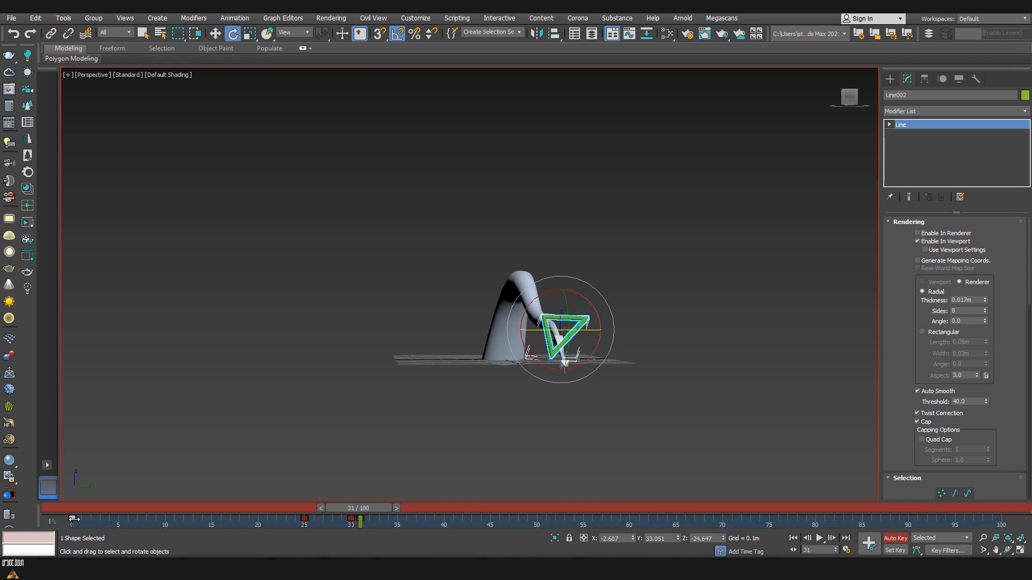
{"action": "left_click_drag", "start_coordinate": [73, 518], "coordinate": [446, 525], "text": "shift"}
{"action": "left_click_drag", "start_coordinate": [371, 507], "coordinate": [72, 508]}
{"action": "key", "text": "e"}
{"action": "middle_click_drag", "start_coordinate": [505, 422], "coordinate": [528, 381], "text": "alt"}
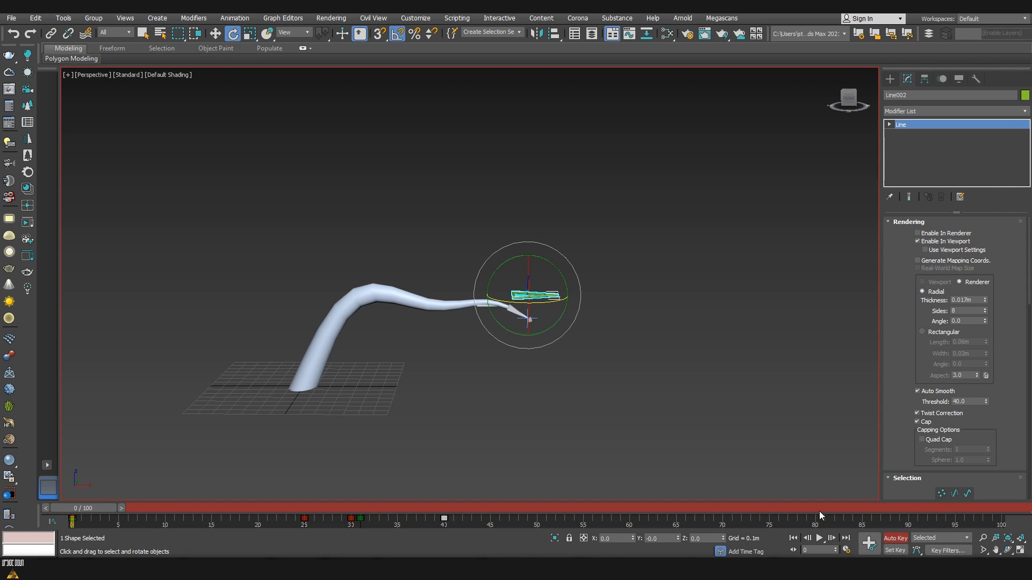
- Set the animation length to 40 frames in the time configuration
{"action": "left_click", "coordinate": [847, 550]}
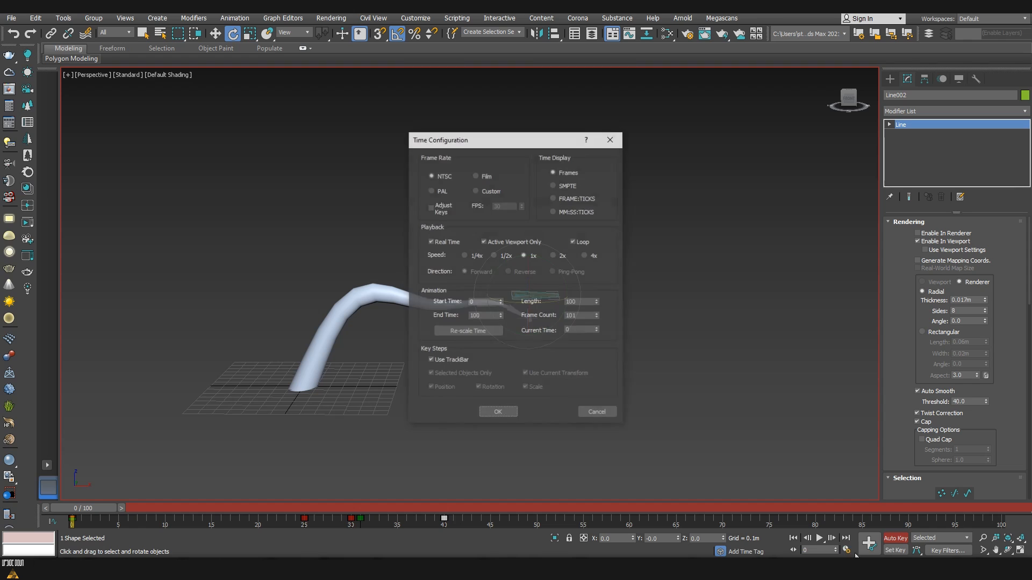
{"action": "double_click", "coordinate": [577, 301]}
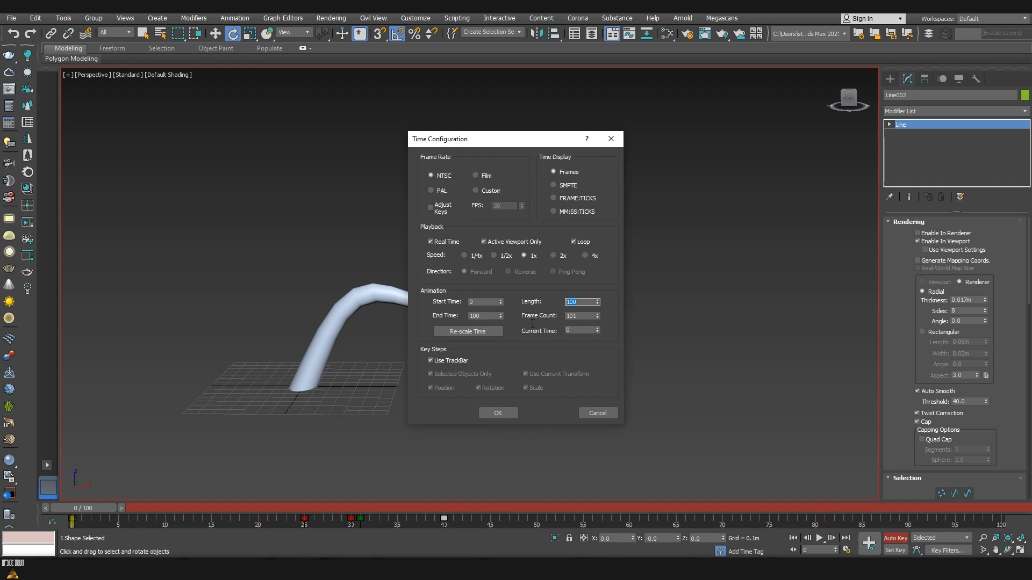
{"action": "left_click", "coordinate": [499, 414]}
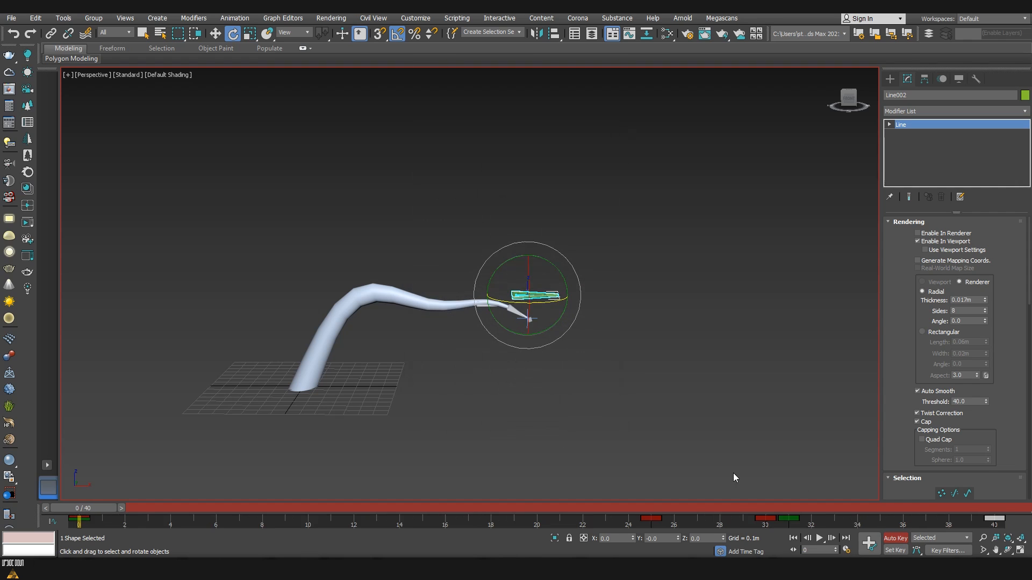
- Turn off Auto Key and play back the looping tentacle animation, viewing it from another angle
{"action": "left_click", "coordinate": [894, 537]}
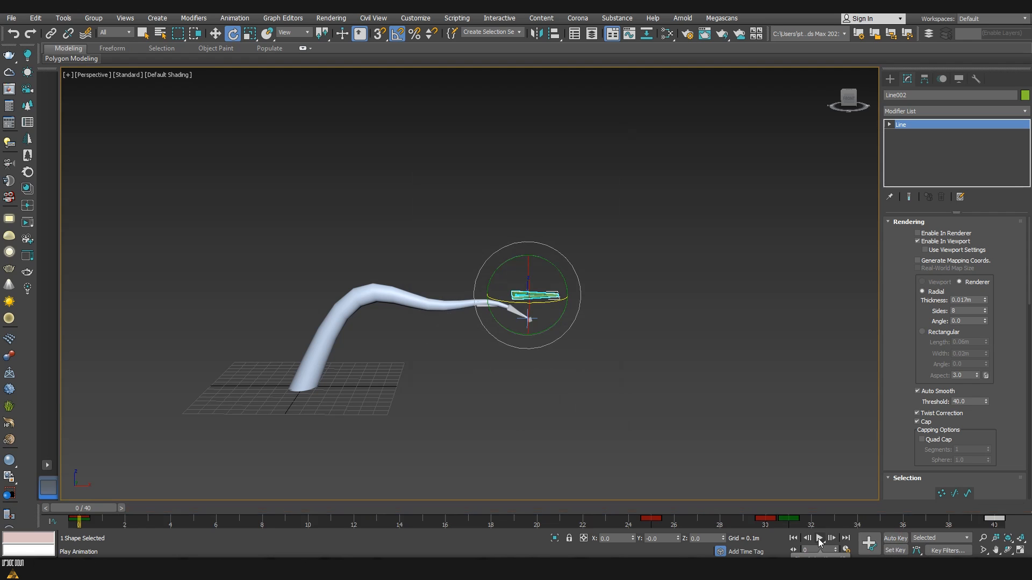
{"action": "left_click", "coordinate": [818, 539]}
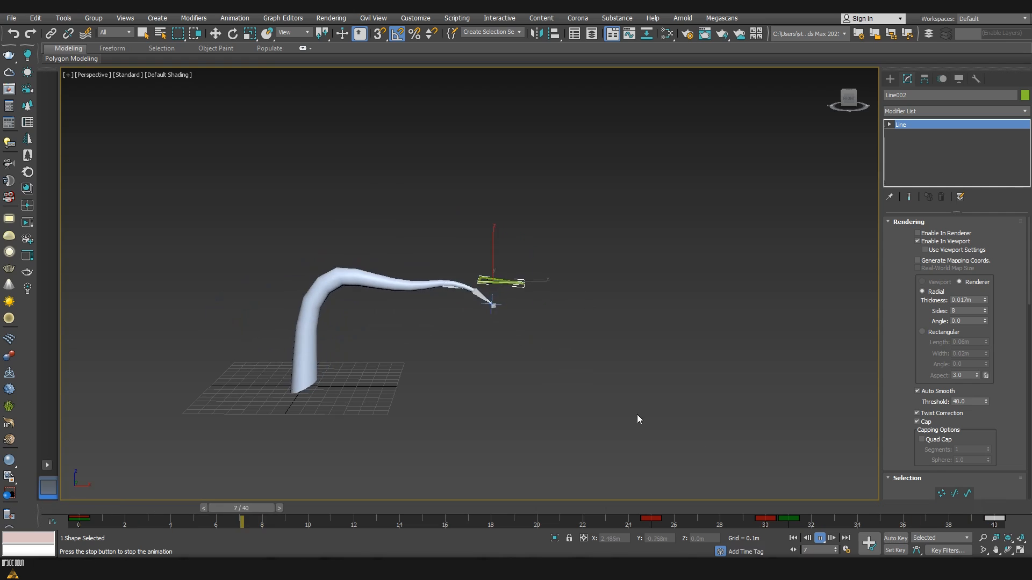
{"action": "middle_click_drag", "start_coordinate": [570, 398], "coordinate": [437, 416], "text": "alt"}
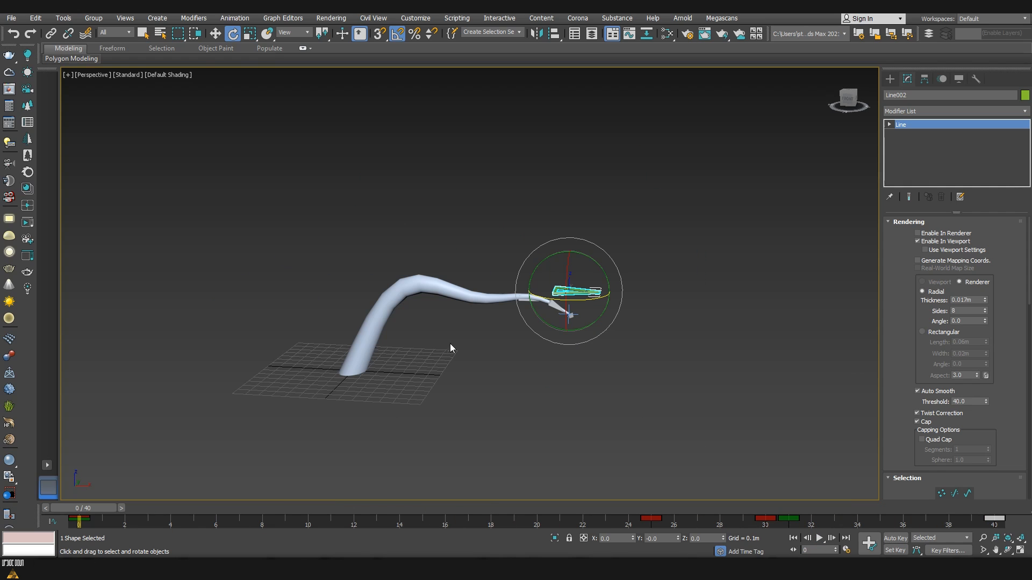
- Select everything in the scene except the triangle control and start exporting the selection as an FBX file
{"action": "left_click", "coordinate": [466, 348]}
{"action": "left_click_drag", "start_coordinate": [227, 219], "coordinate": [751, 456]}
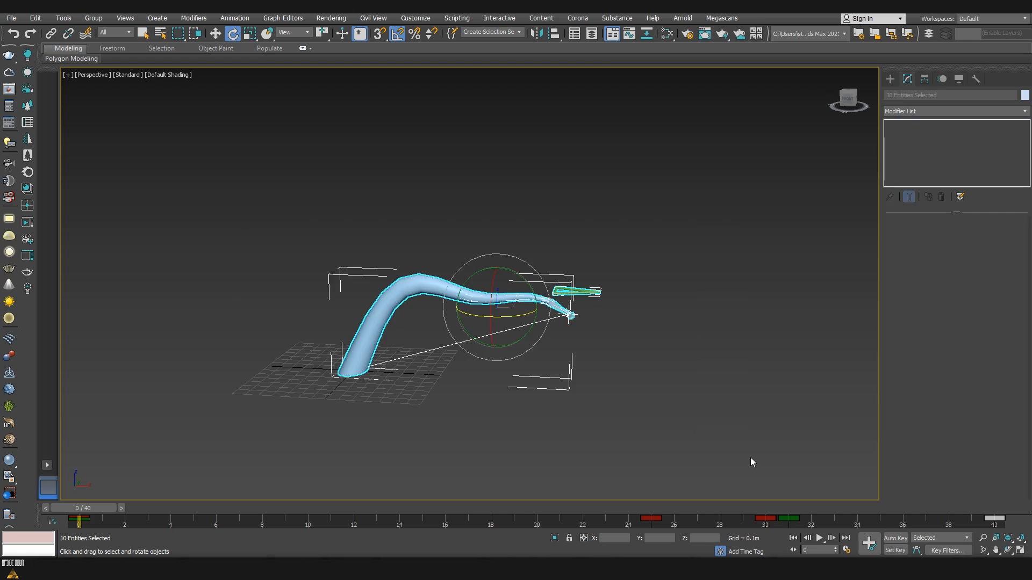
{"action": "left_click", "coordinate": [593, 309], "text": "alt"}
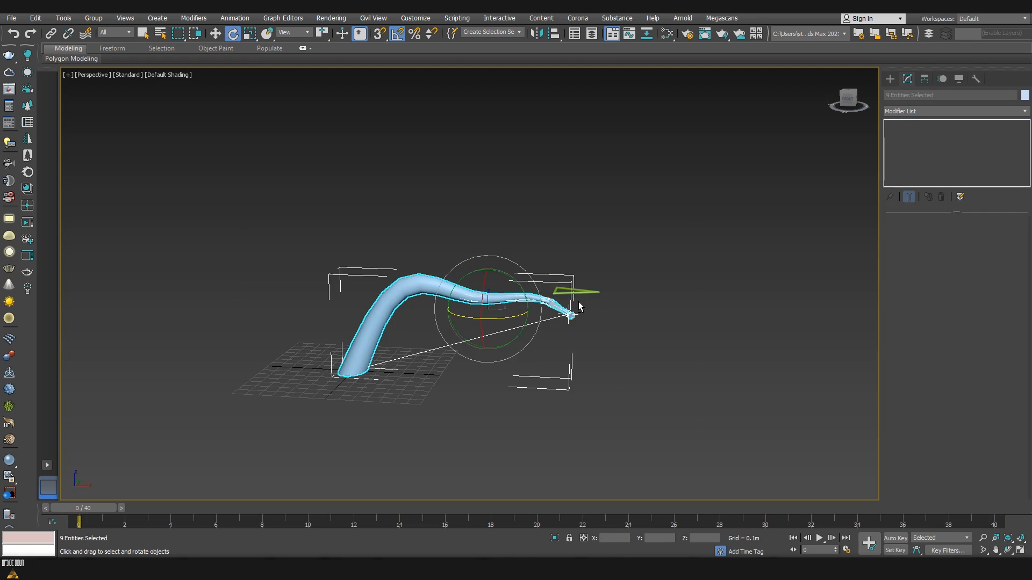
{"action": "left_click", "coordinate": [13, 20]}
{"action": "mouse_move", "coordinate": [48, 177]}
{"action": "left_click", "coordinate": [175, 189]}
{"action": "key", "text": "Return"}
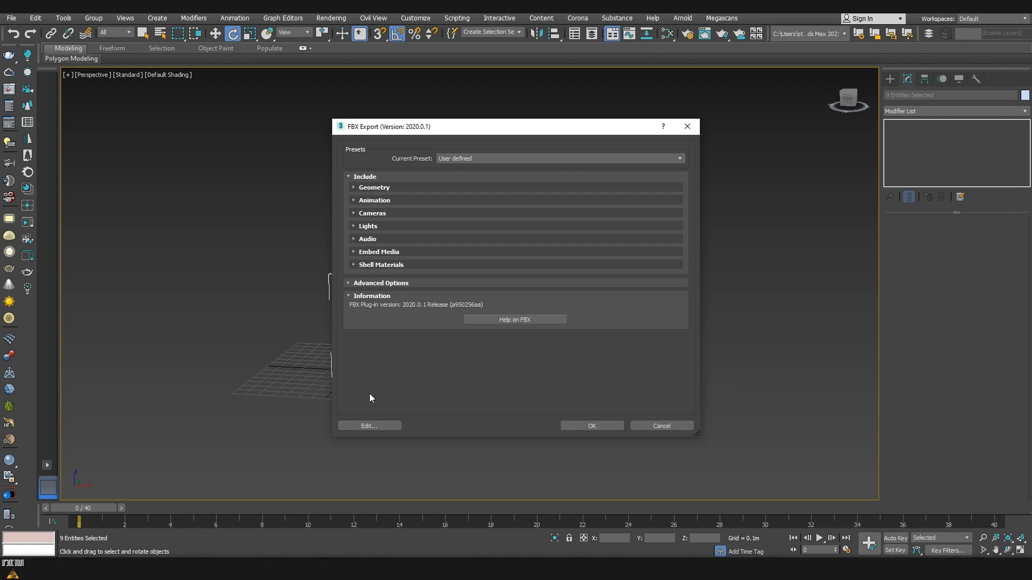
- Include animation in the FBX export, baked from frame 0 to 40, and run the export
{"action": "left_click", "coordinate": [354, 201]}
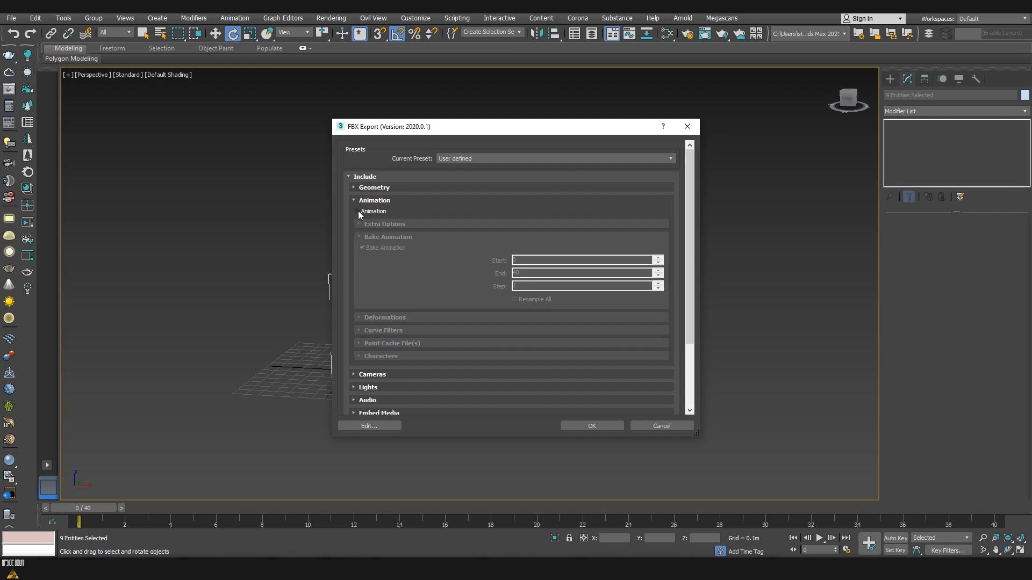
{"action": "left_click", "coordinate": [356, 212]}
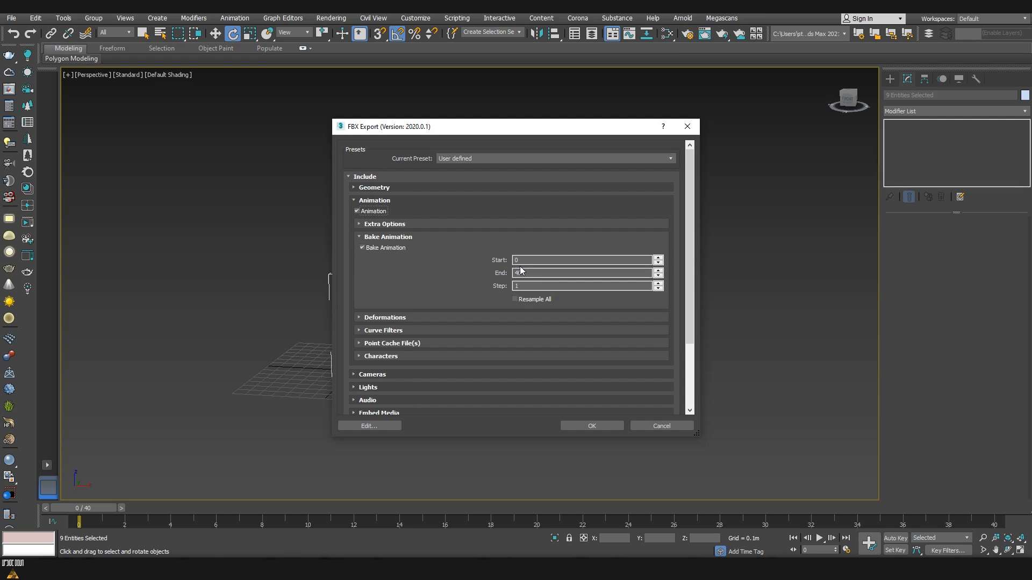
{"action": "left_click_drag", "start_coordinate": [522, 260], "coordinate": [497, 273]}
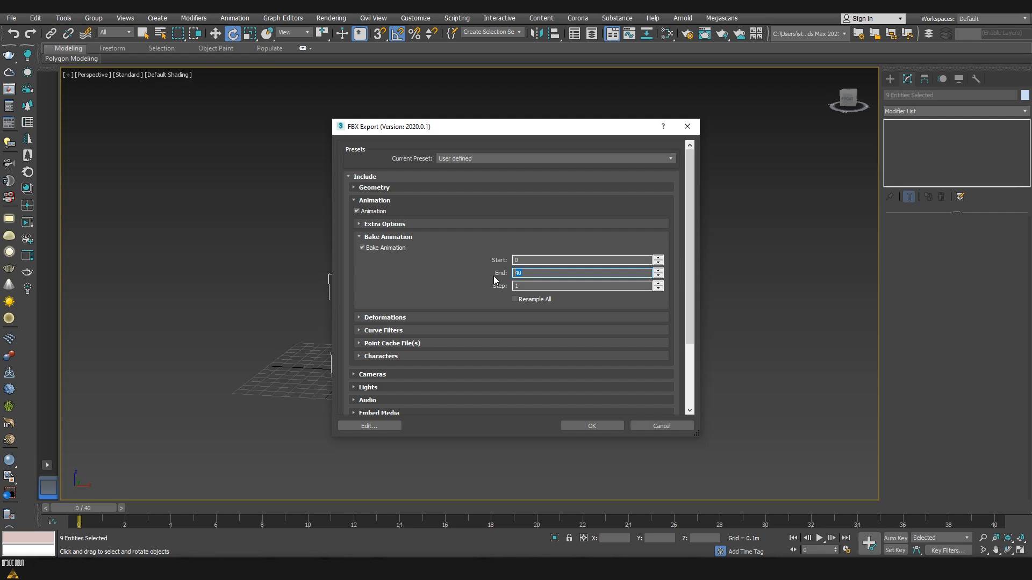
{"action": "left_click", "coordinate": [514, 260]}
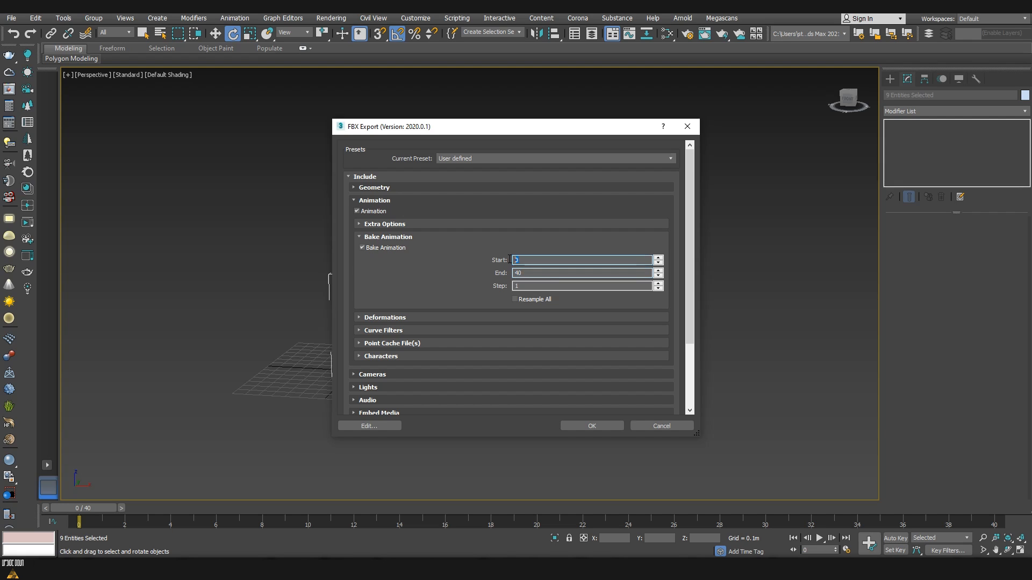
{"action": "left_click_drag", "start_coordinate": [521, 262], "coordinate": [507, 262]}
{"action": "double_click", "coordinate": [512, 273]}
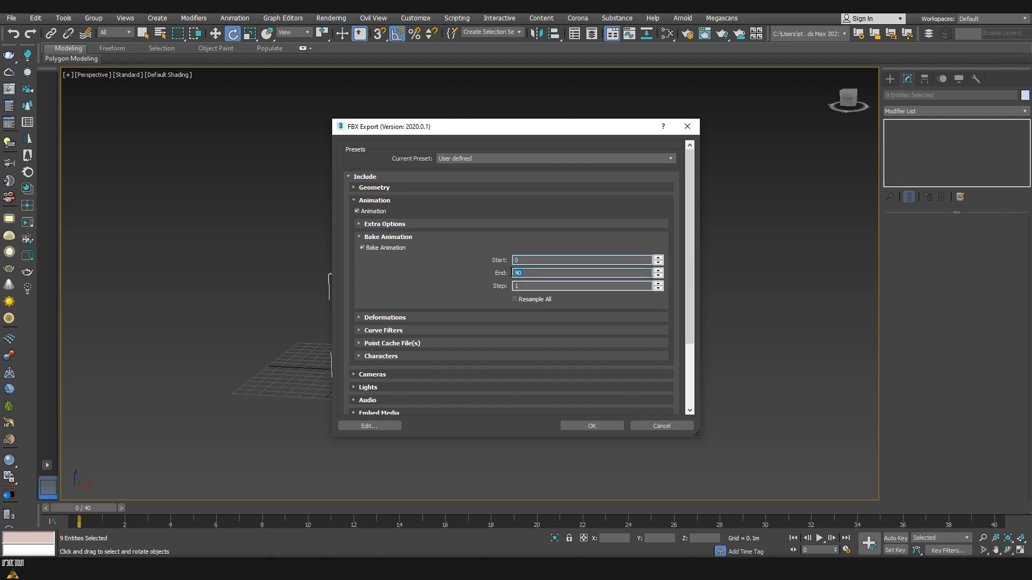
{"action": "left_click", "coordinate": [355, 200]}
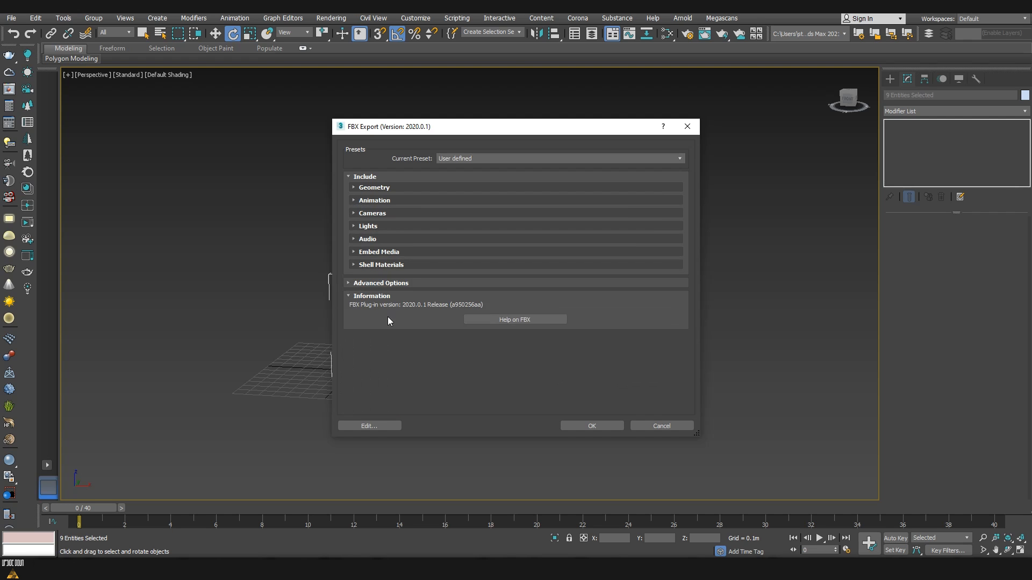
{"action": "left_click", "coordinate": [593, 426]}
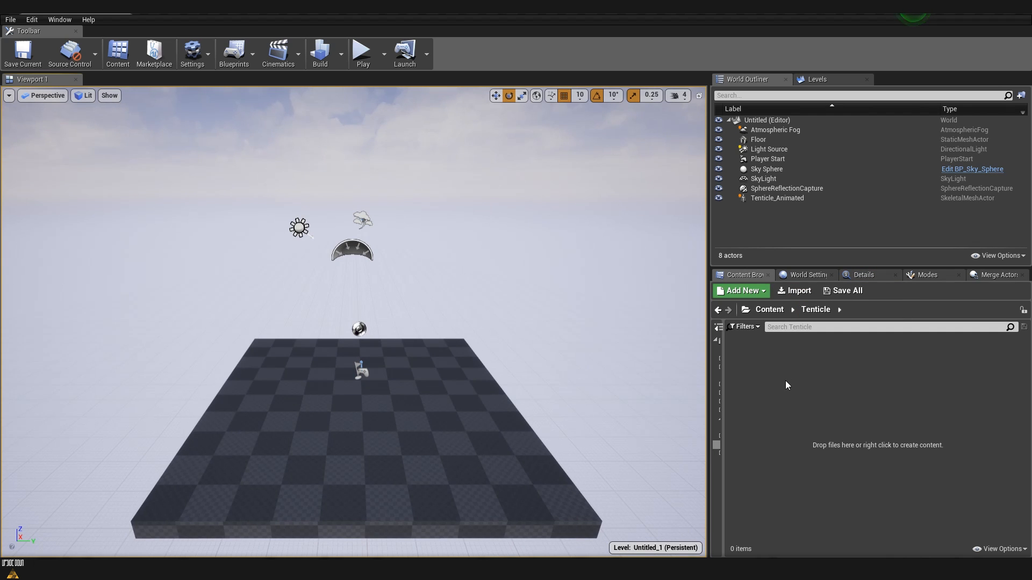
- Switch to Unreal Editor and import the Tenticle_Animated FBX into the Tenticle folder as a skeletal mesh with Import Animations enabled
{"action": "left_click", "coordinate": [799, 291]}
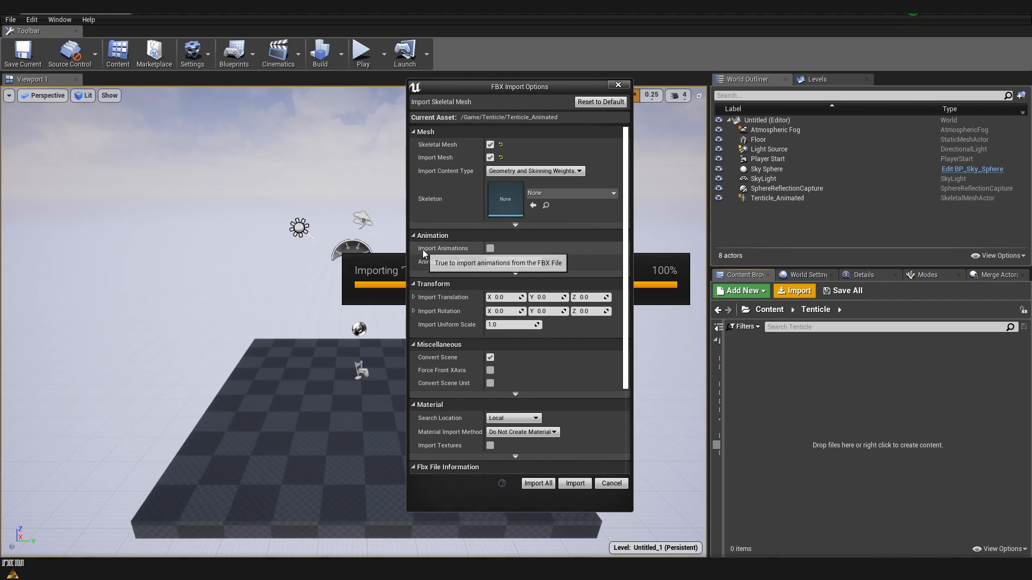
{"action": "left_click", "coordinate": [491, 249]}
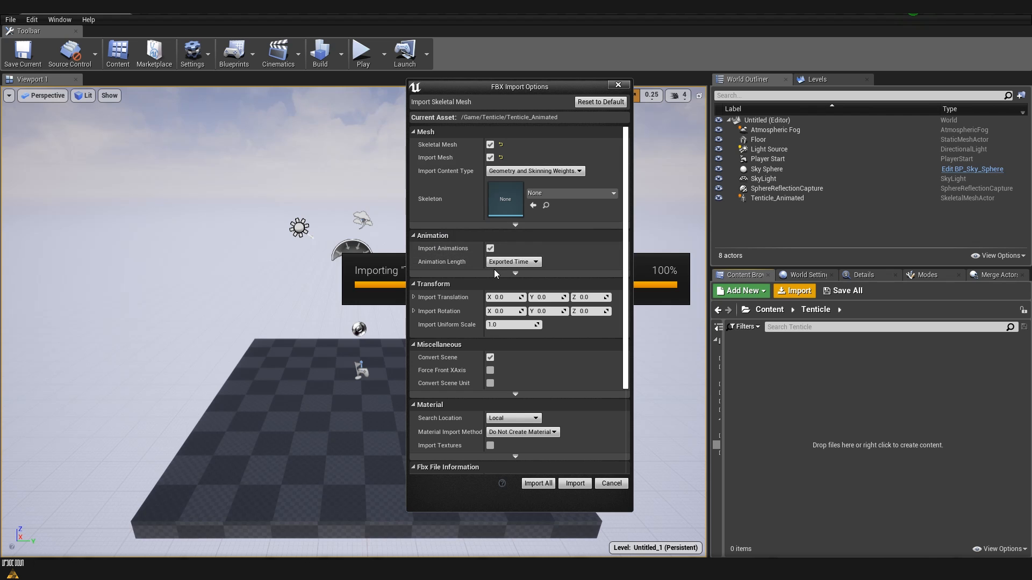
{"action": "left_click", "coordinate": [537, 484]}
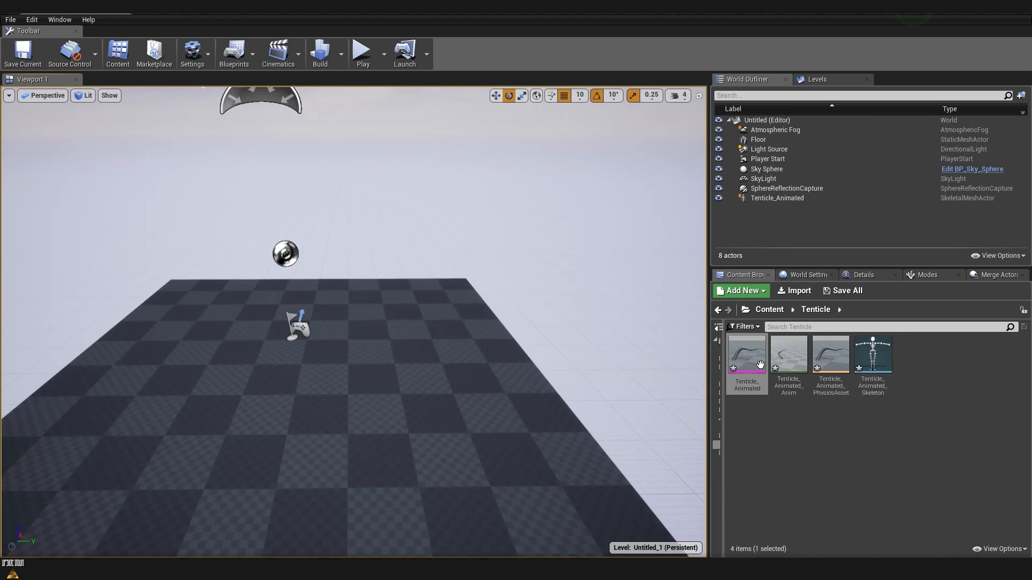
- Place the Tenticle_Animated skeletal mesh on the floor, rotated about 100° around Z, and set it to use the Tenticle_Animated_Anim animation asset
{"action": "left_click_drag", "start_coordinate": [747, 354], "coordinate": [367, 373]}
{"action": "left_click_drag", "start_coordinate": [339, 407], "coordinate": [292, 382]}
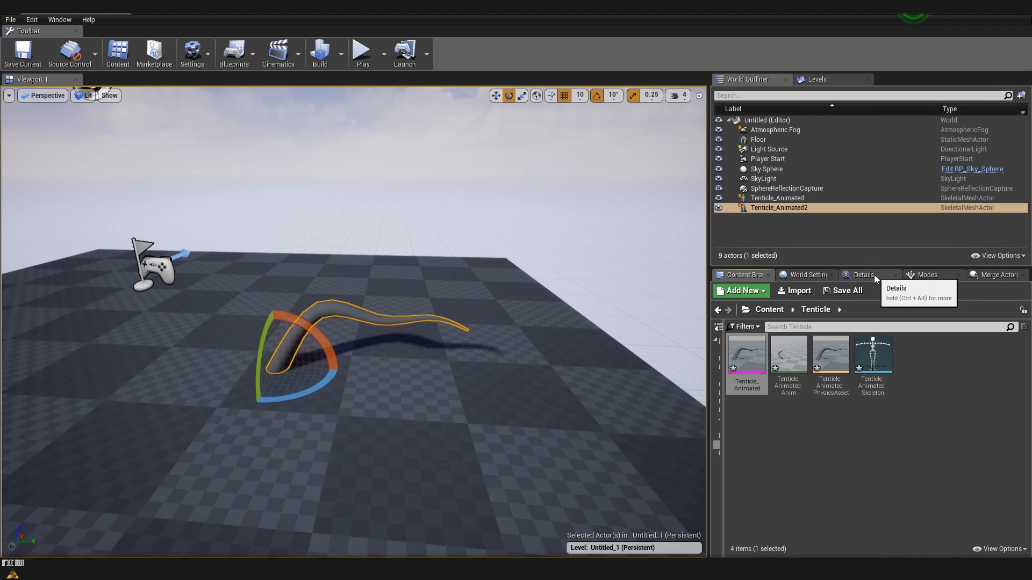
{"action": "left_click", "coordinate": [874, 275]}
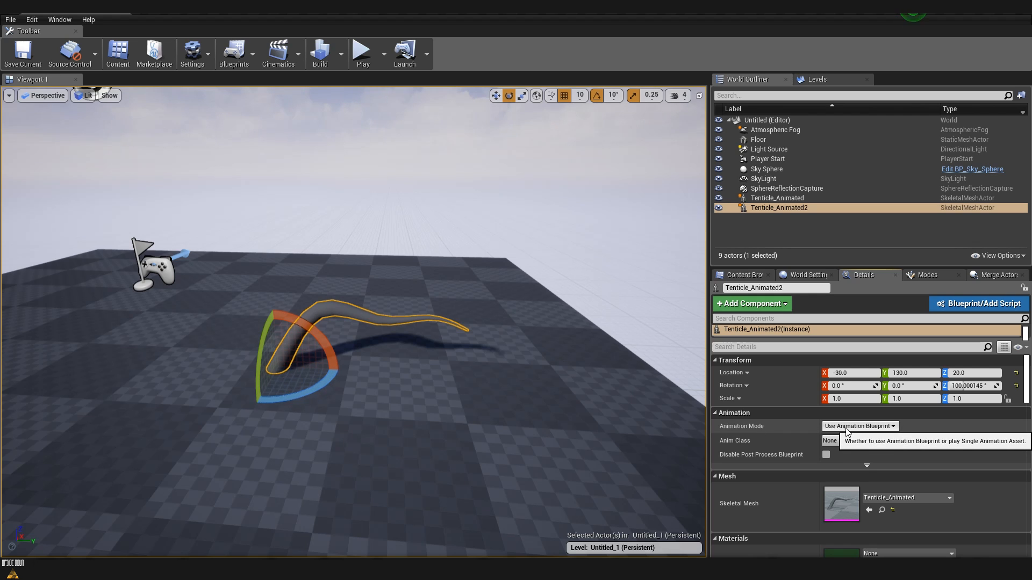
{"action": "left_click", "coordinate": [884, 427]}
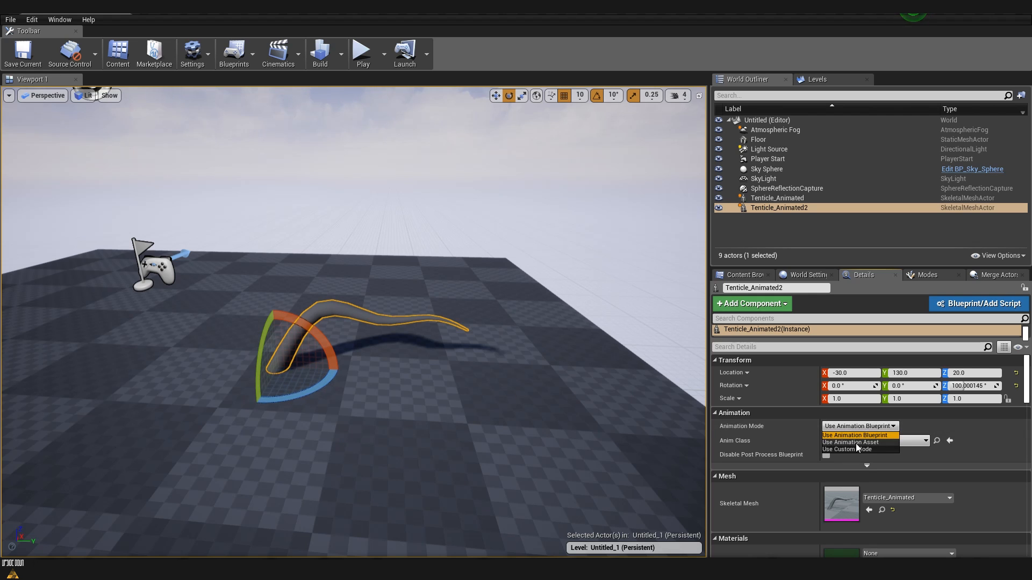
{"action": "left_click", "coordinate": [856, 442]}
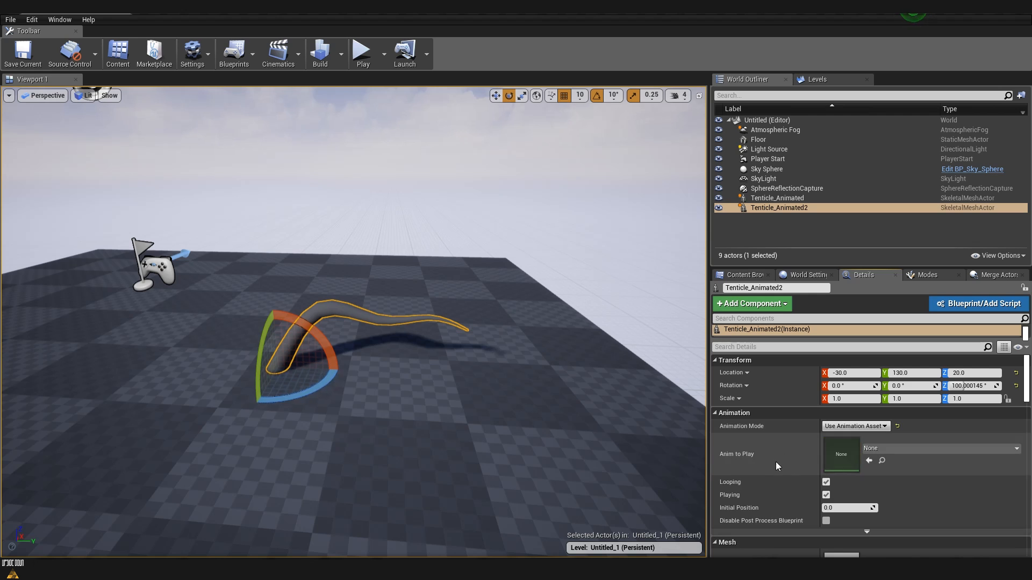
{"action": "left_click", "coordinate": [884, 449]}
{"action": "left_click", "coordinate": [902, 298]}
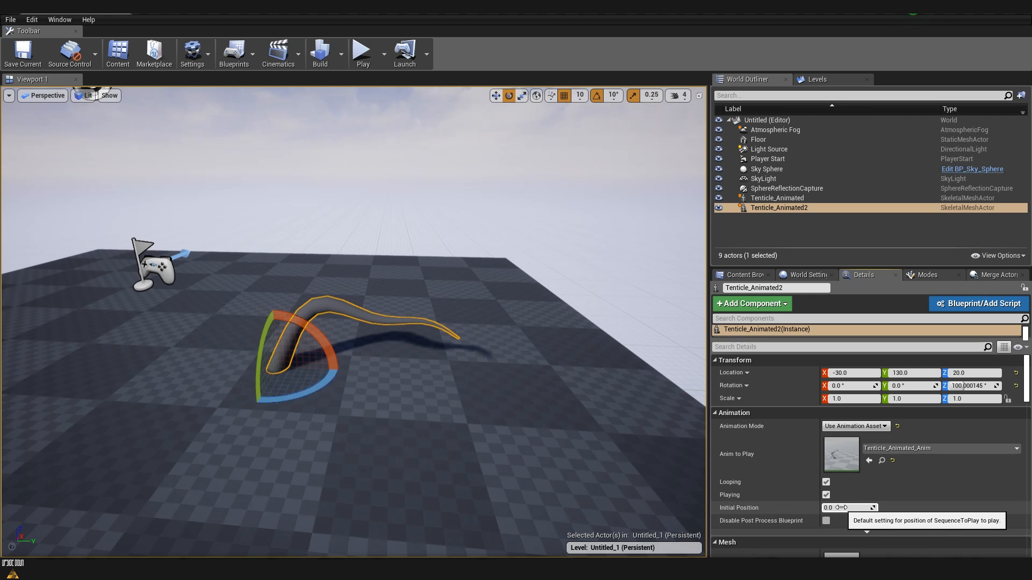
- Scrub the placed tentacle's initial position to preview its animation, and reset the value to its default
{"action": "left_click_drag", "start_coordinate": [841, 507], "coordinate": [857, 508]}
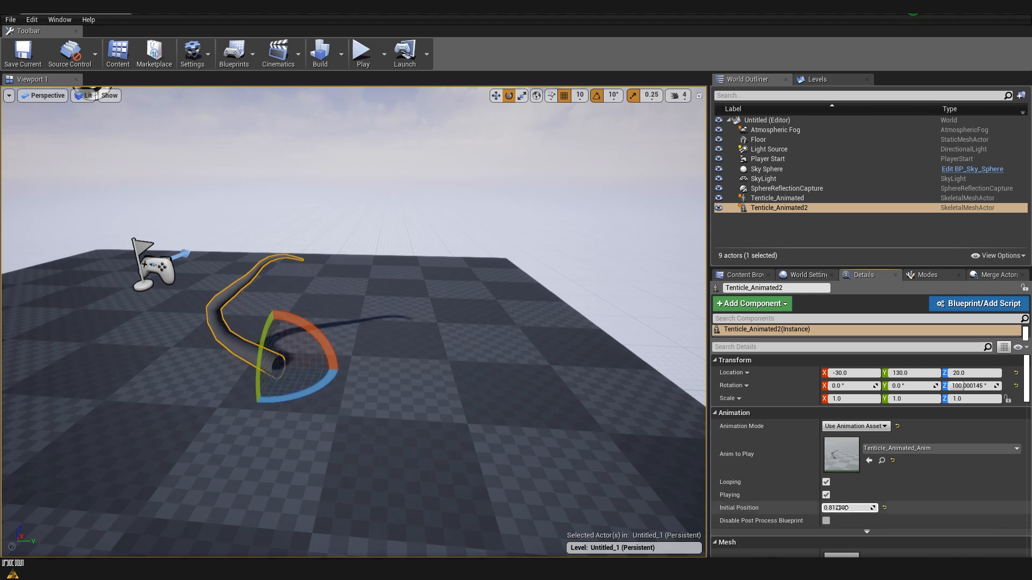
{"action": "left_click", "coordinate": [883, 508]}
{"action": "right_click_drag", "start_coordinate": [522, 409], "coordinate": [499, 407]}
{"action": "key", "text": "Escape"}
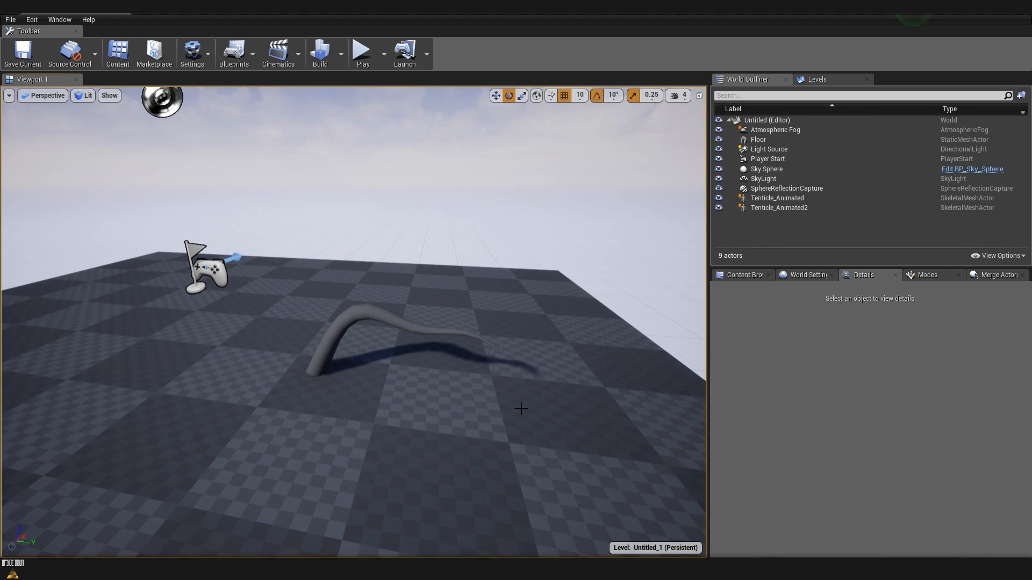